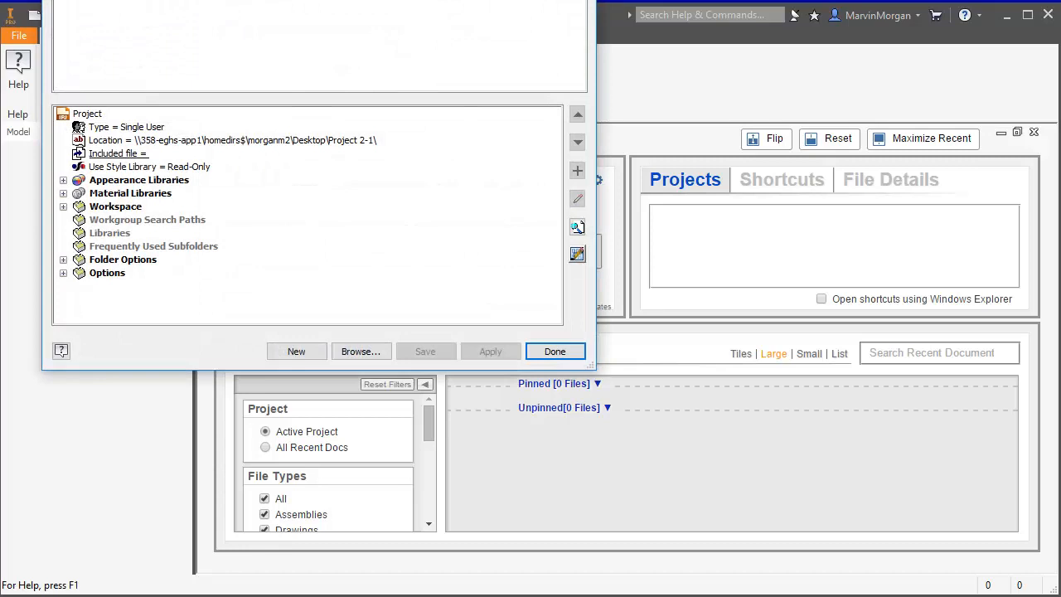
Begin a new single-user project and name it Project 3-1
{"action": "left_click_drag", "start_coordinate": [184, 0], "coordinate": [247, 39]}
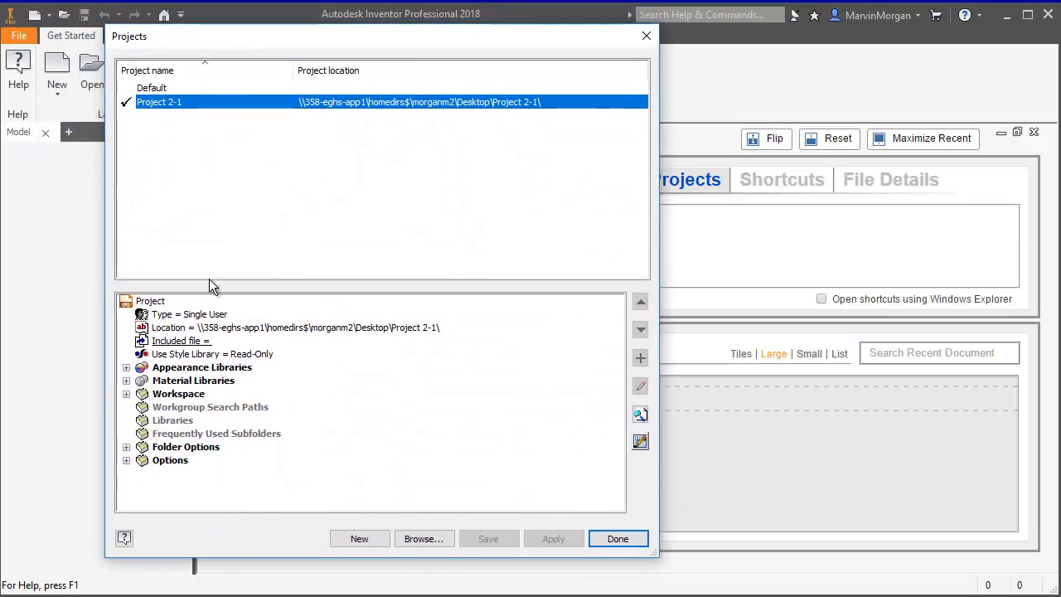
{"action": "left_click", "coordinate": [366, 540]}
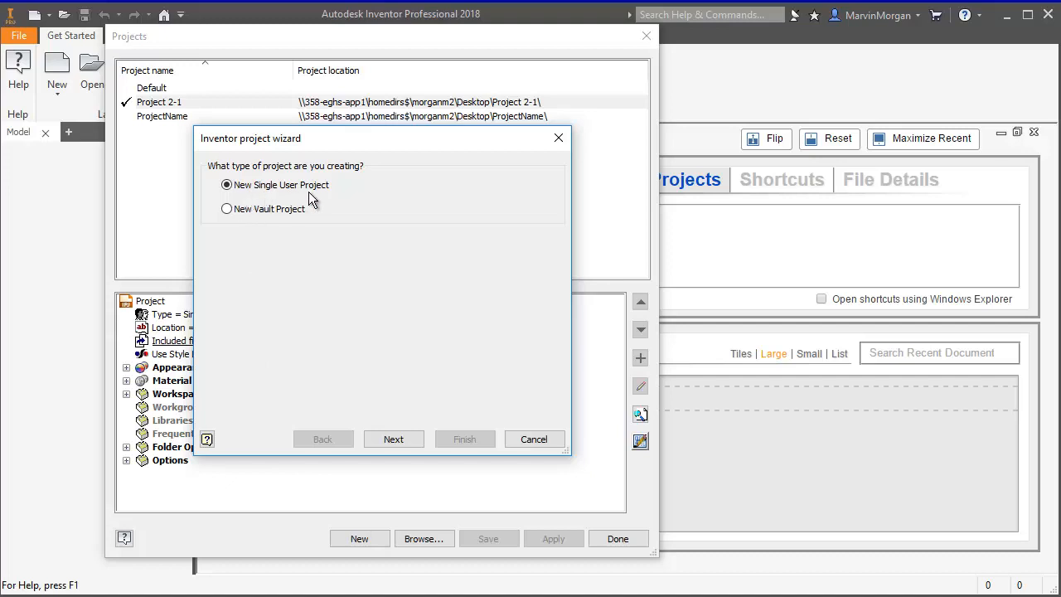
{"action": "left_click", "coordinate": [392, 438]}
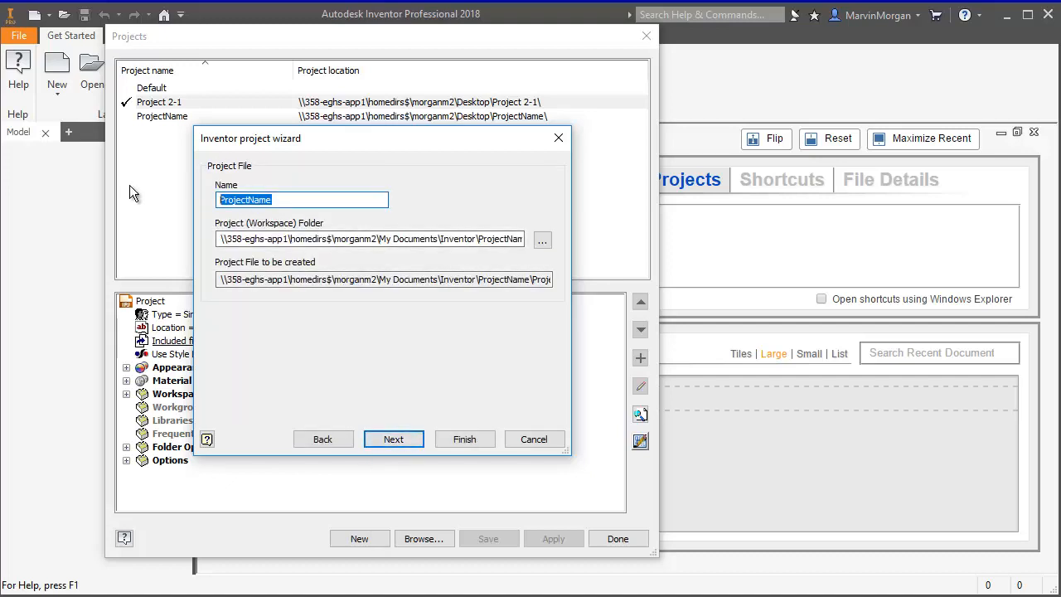
{"action": "type", "text": "Project"}
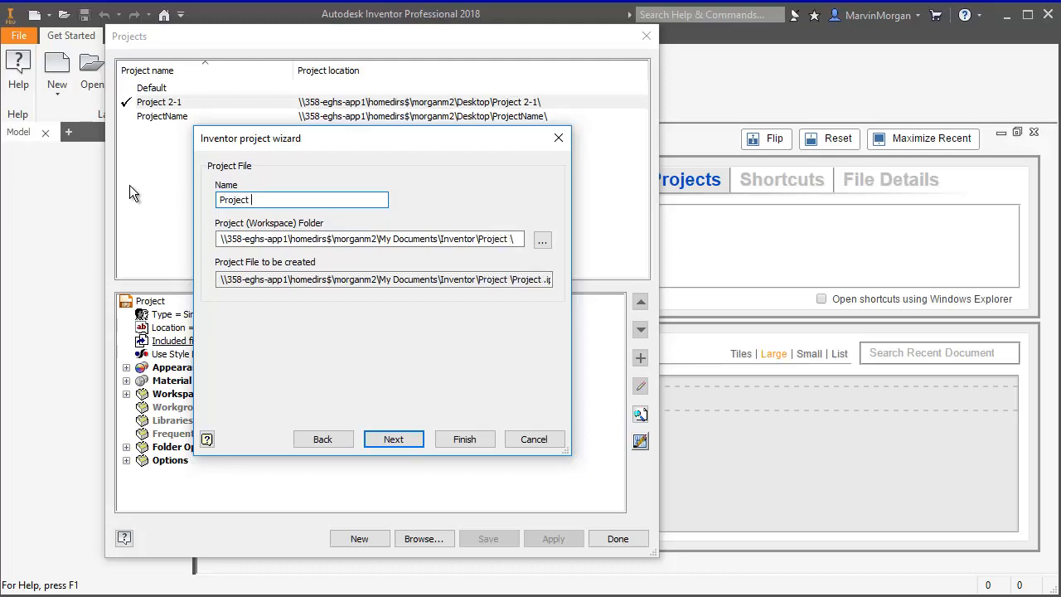
{"action": "type", "text": " 3-1"}
Make a new folder named Project 3-1 on the Desktop for the project workspace
{"action": "left_click", "coordinate": [542, 239]}
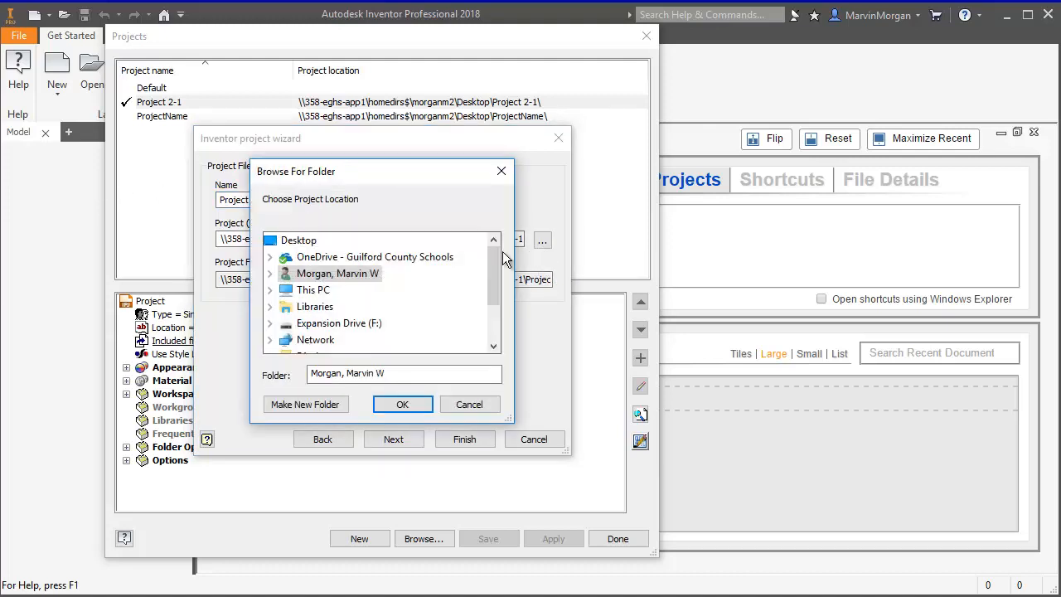
{"action": "left_click", "coordinate": [297, 241]}
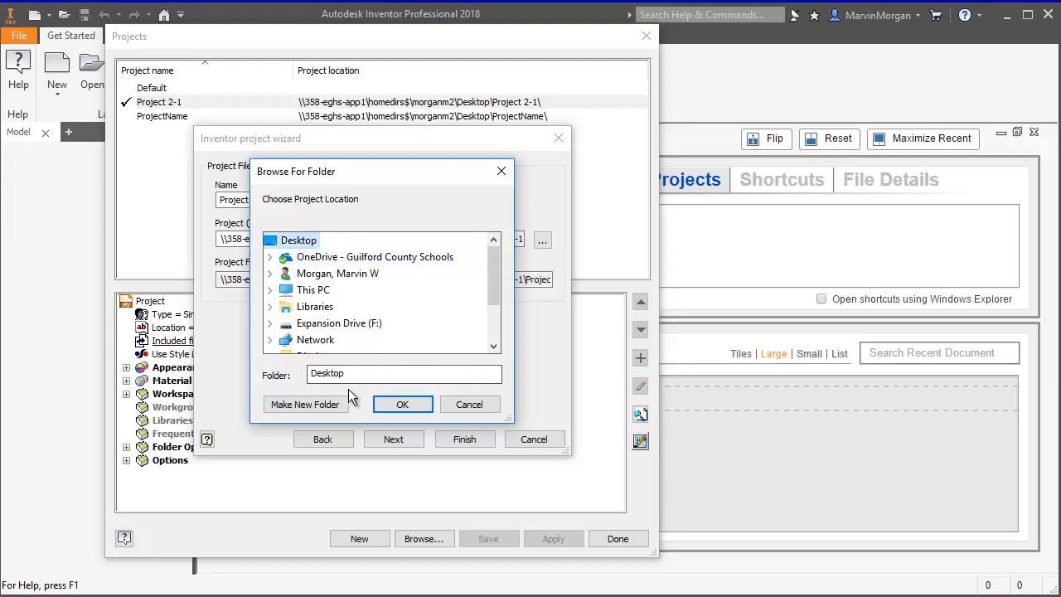
{"action": "left_click", "coordinate": [319, 404]}
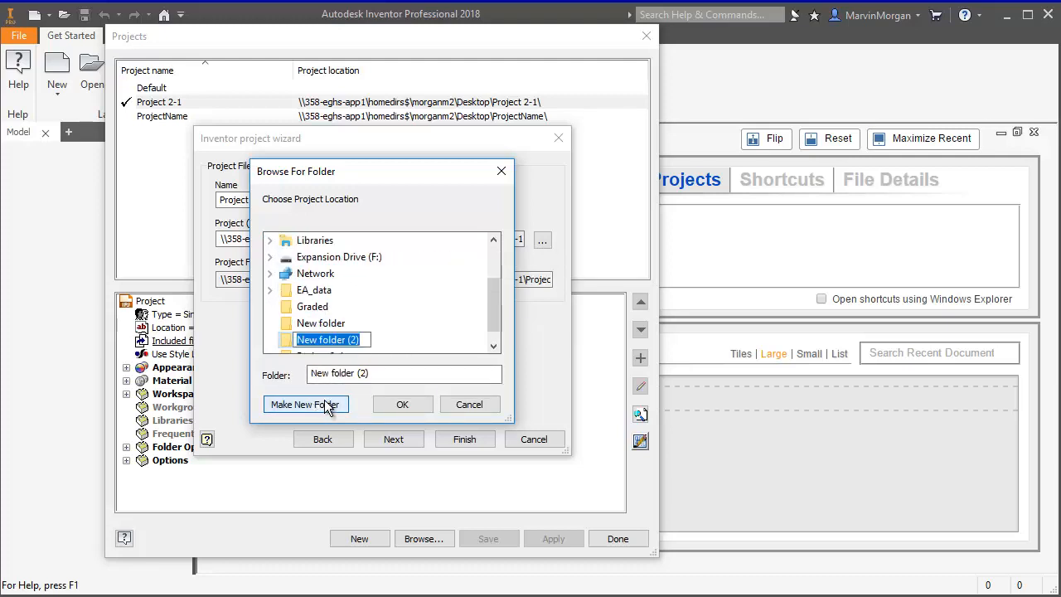
{"action": "type", "text": "Project"}
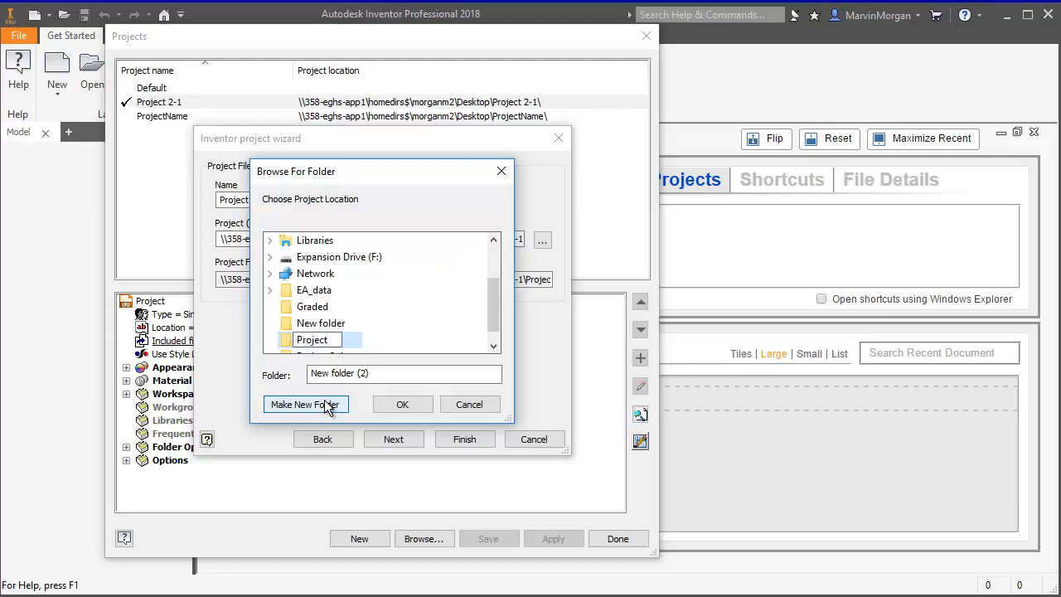
{"action": "type", "text": " 3-1"}
{"action": "left_click", "coordinate": [403, 405]}
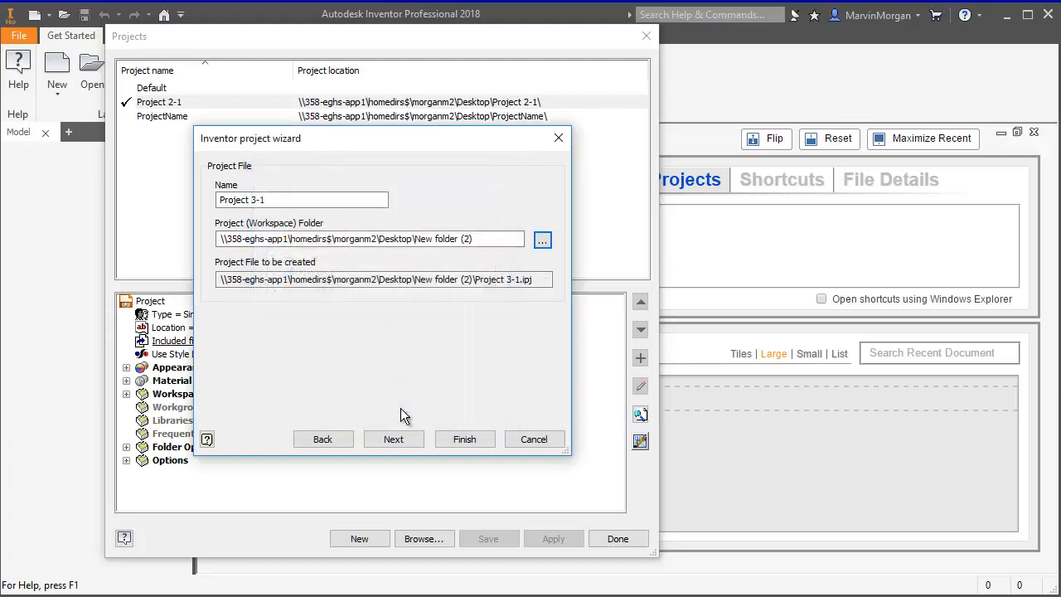
Set the workspace folder to Project 3-1 on the Desktop, then finish creating the project without adding libraries
{"action": "left_click", "coordinate": [540, 241]}
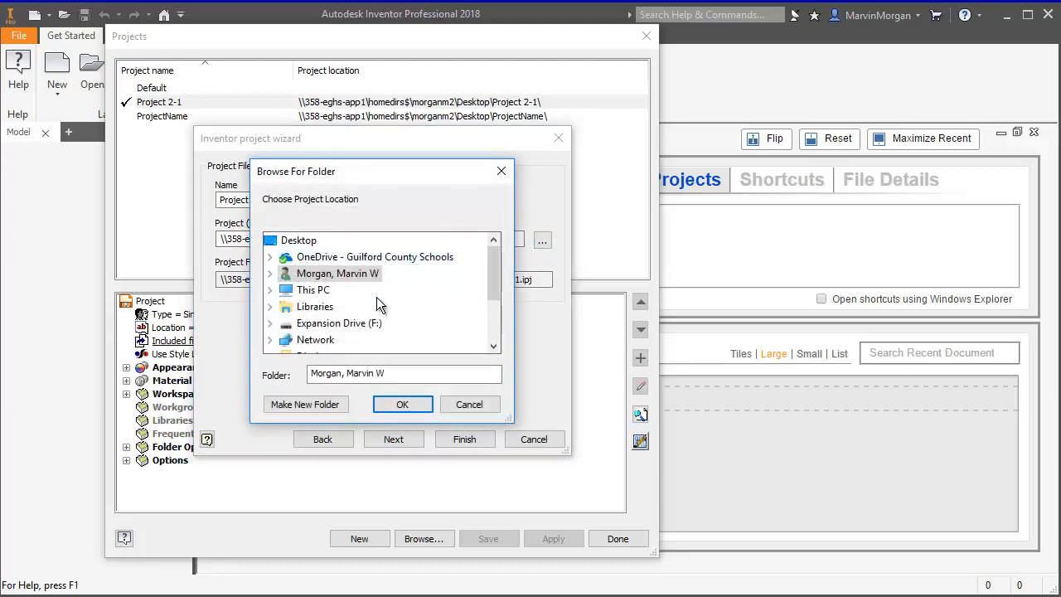
{"action": "scroll", "coordinate": [377, 305], "scroll_direction": "down", "scroll_amount": 2}
{"action": "left_click", "coordinate": [323, 340]}
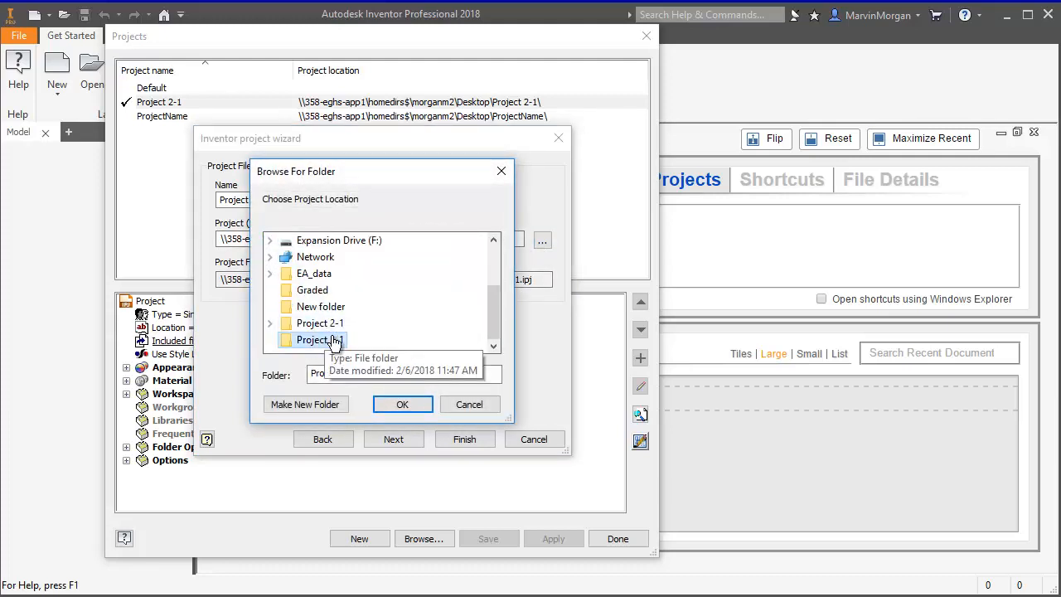
{"action": "left_click", "coordinate": [394, 406]}
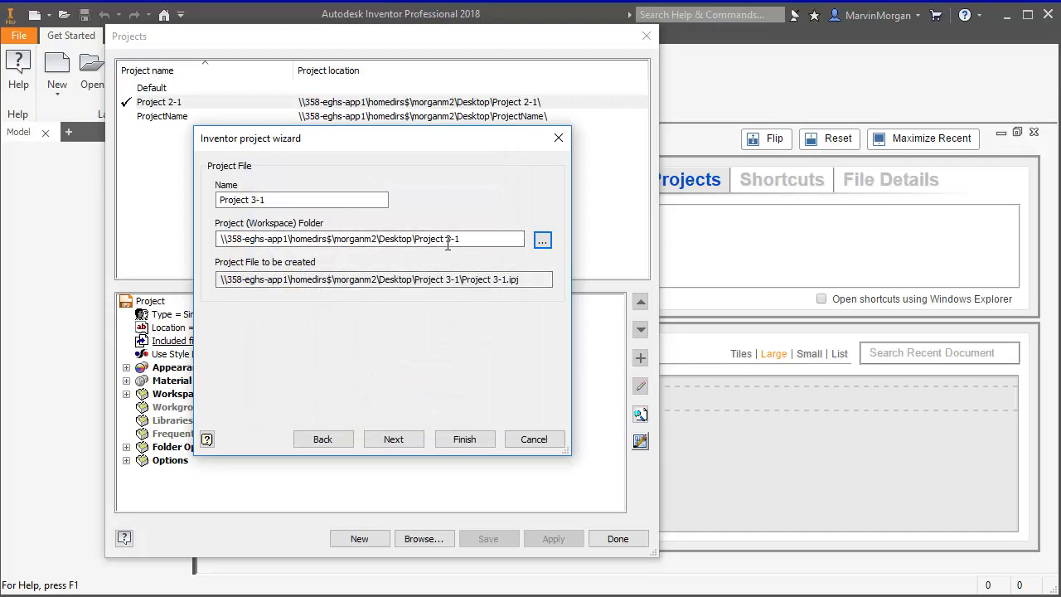
{"action": "left_click", "coordinate": [393, 439]}
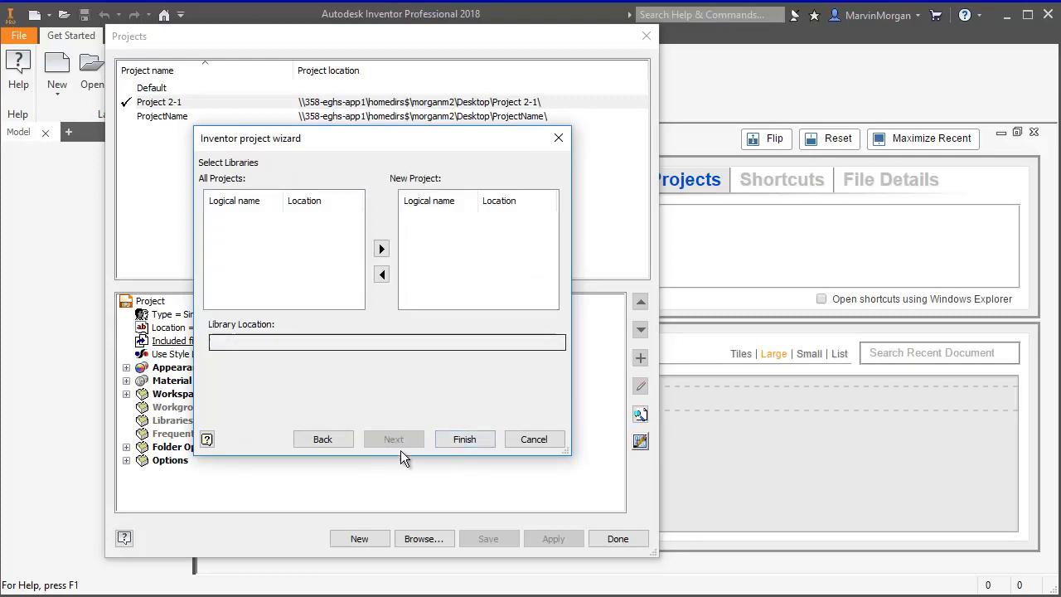
{"action": "left_click", "coordinate": [478, 444]}
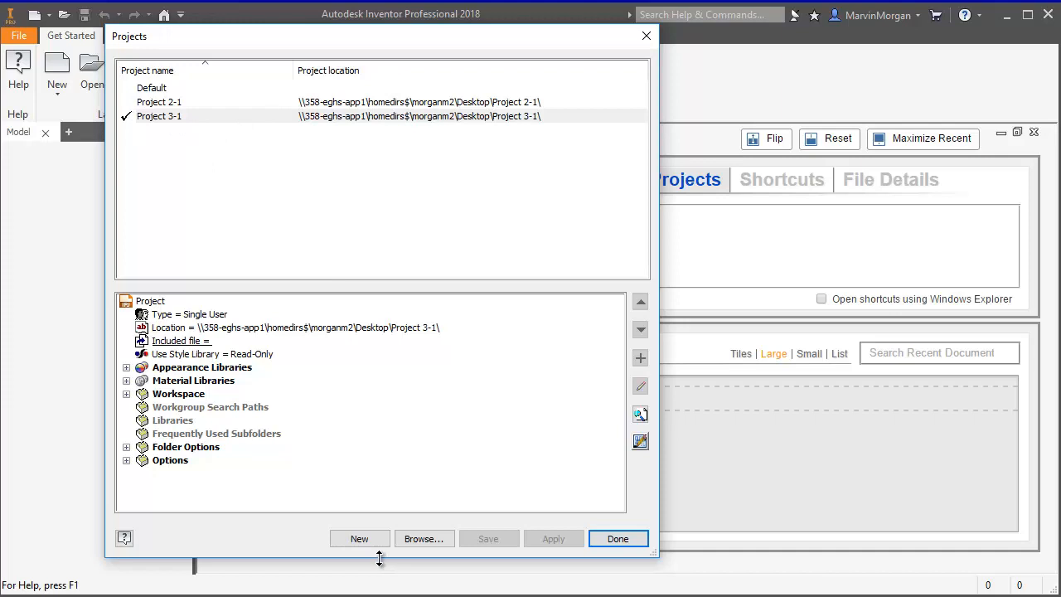
{"action": "left_click", "coordinate": [617, 540]}
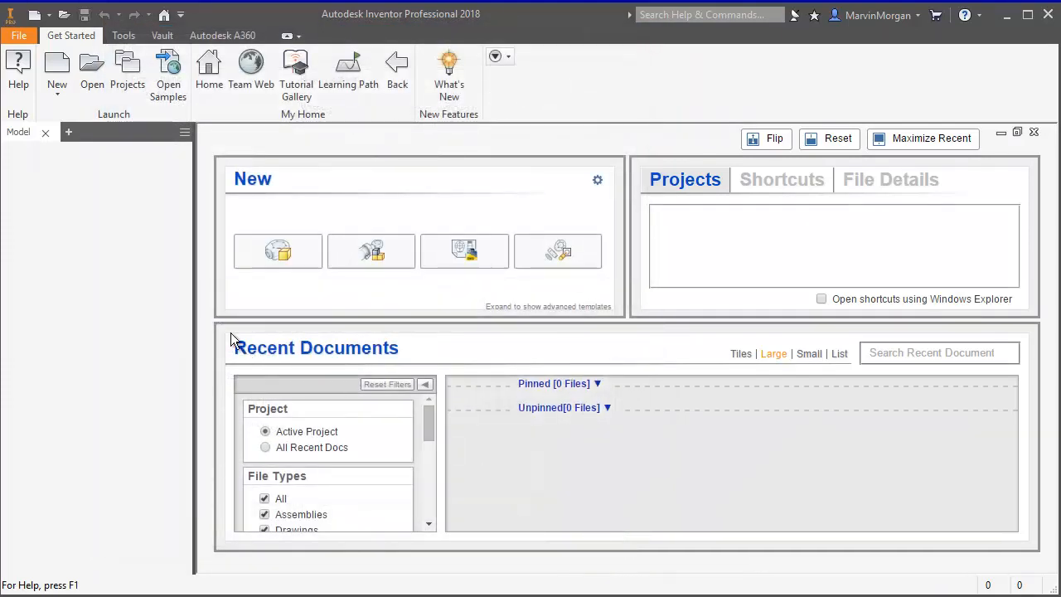
Create a new part file from the metric Standard (mm).ipt template
{"action": "left_click", "coordinate": [66, 99]}
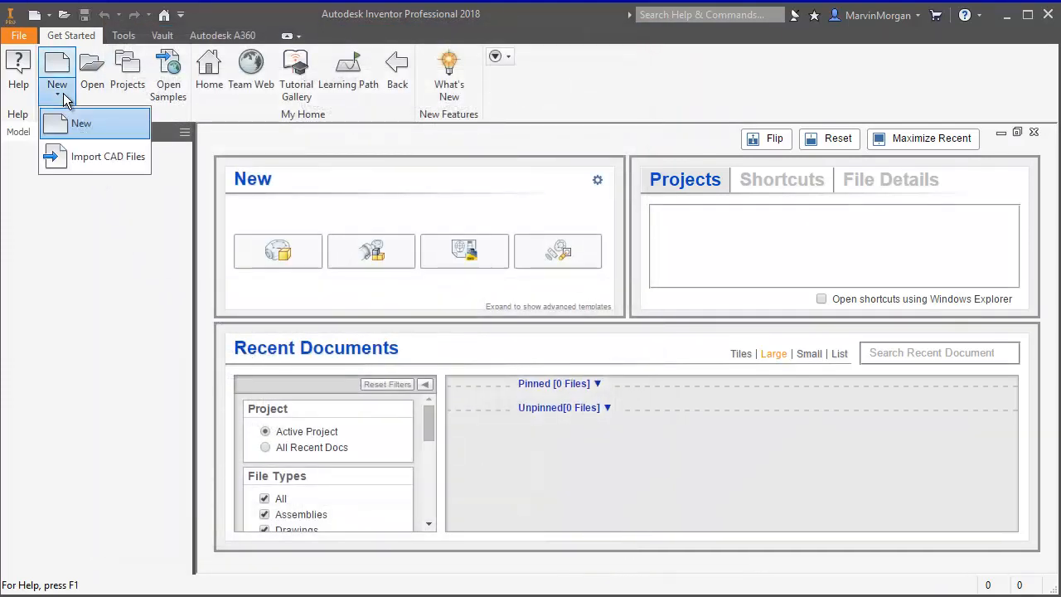
{"action": "left_click", "coordinate": [86, 133]}
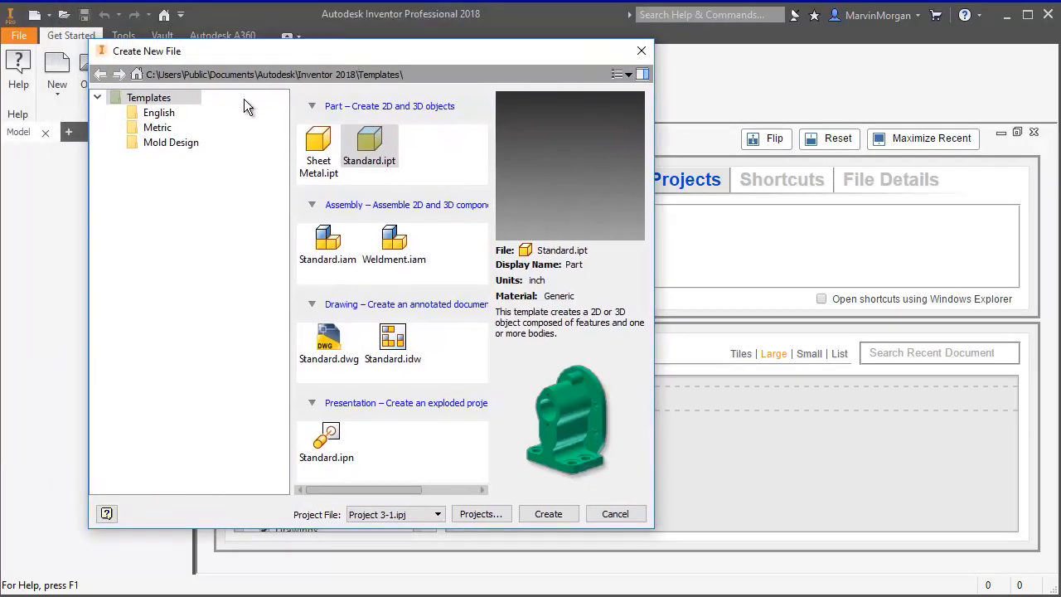
{"action": "left_click", "coordinate": [166, 130]}
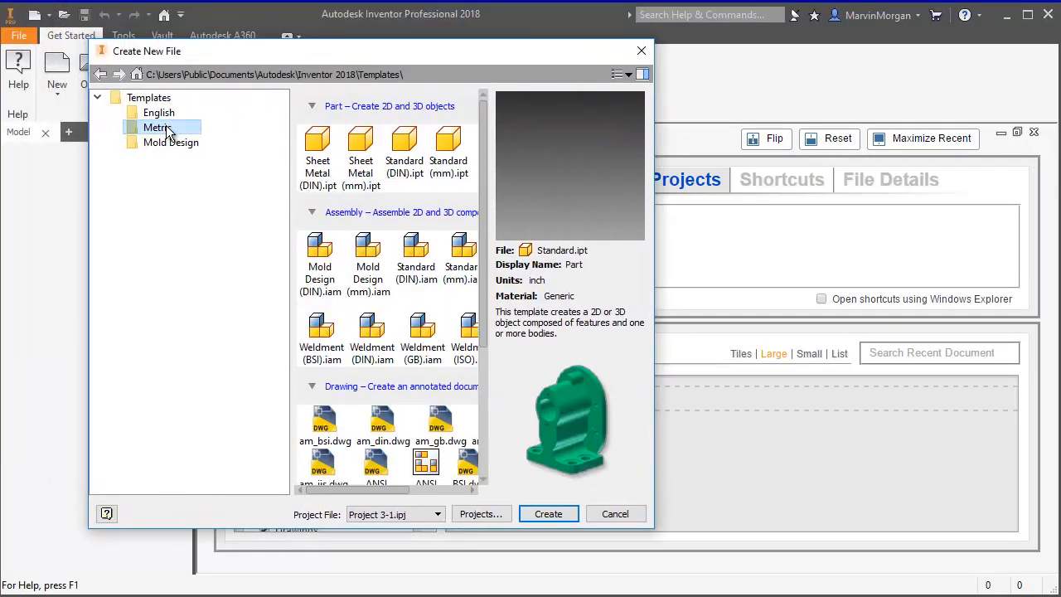
{"action": "left_click", "coordinate": [454, 147]}
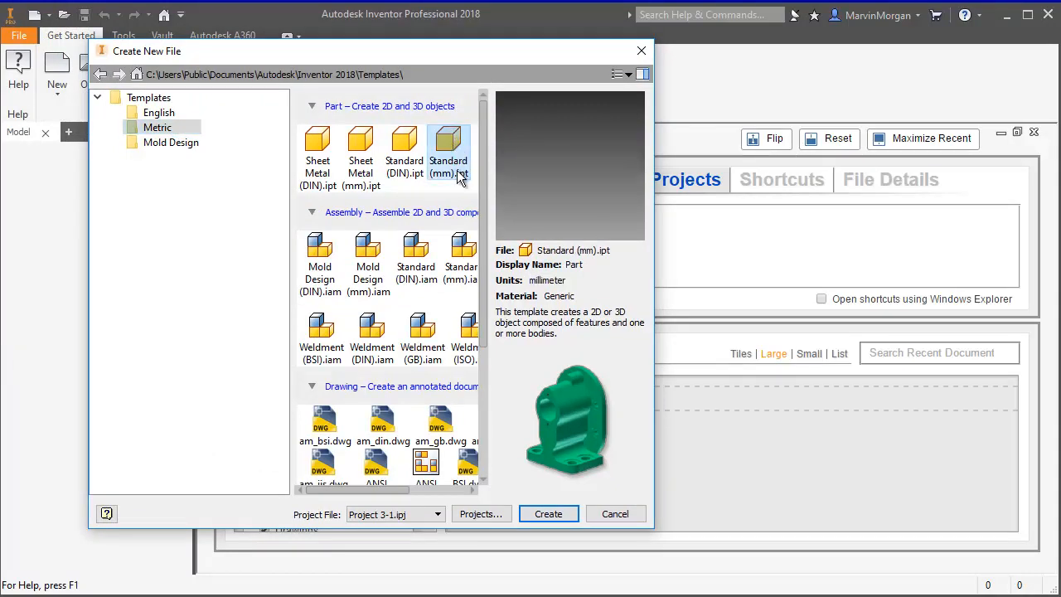
{"action": "left_click", "coordinate": [548, 514]}
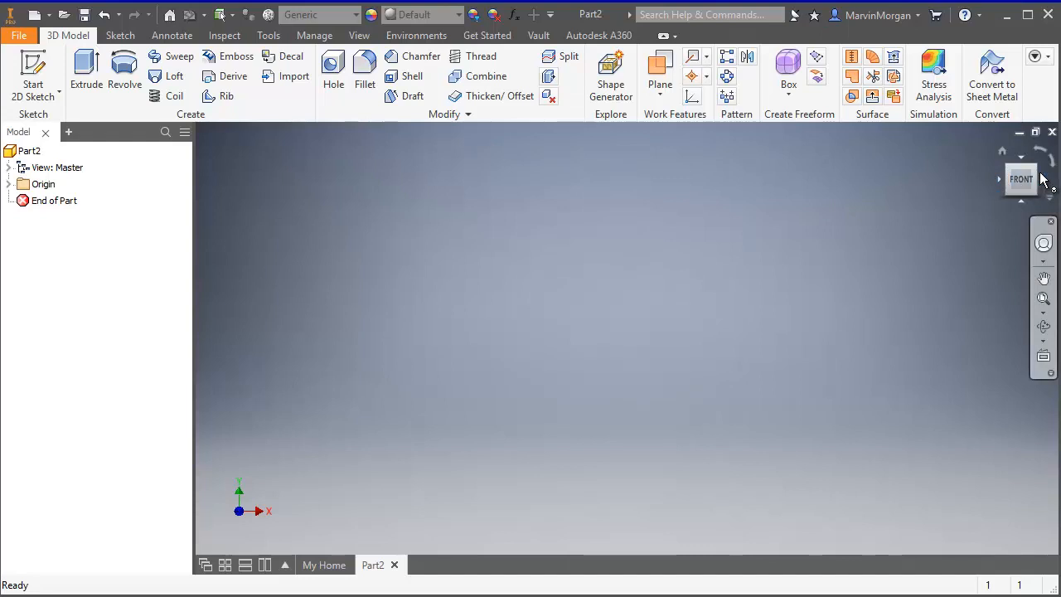
Start a 2D sketch on the XY plane
{"action": "left_click", "coordinate": [35, 74]}
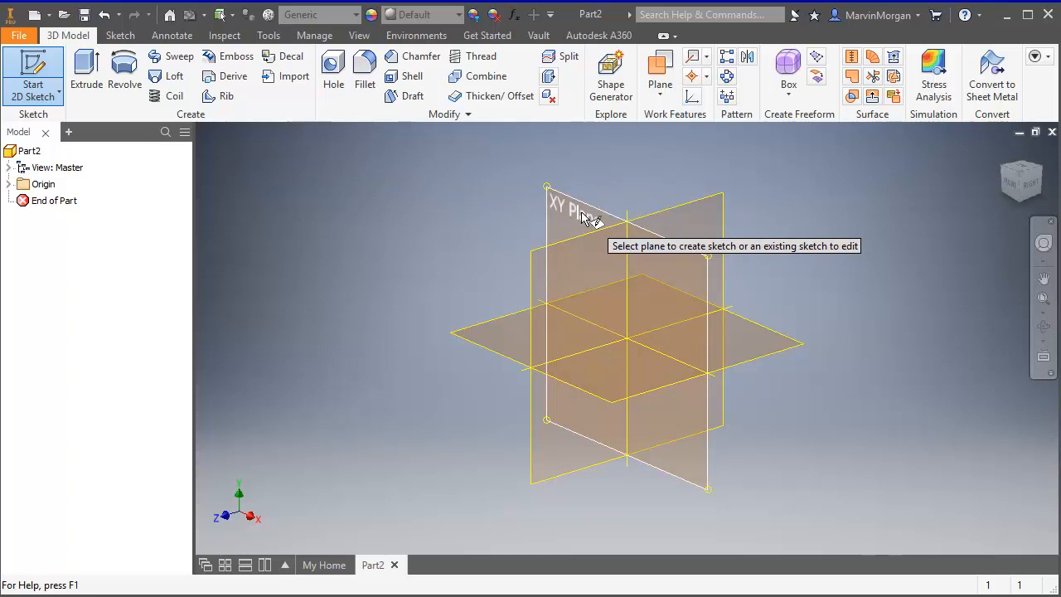
{"action": "left_click", "coordinate": [585, 217]}
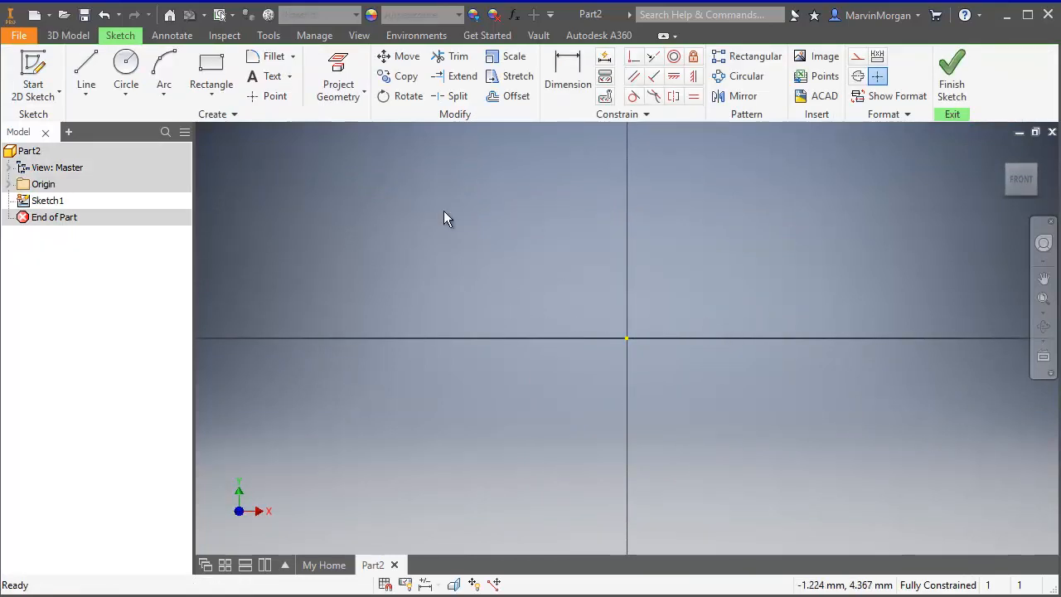
{"action": "left_click", "coordinate": [87, 68]}
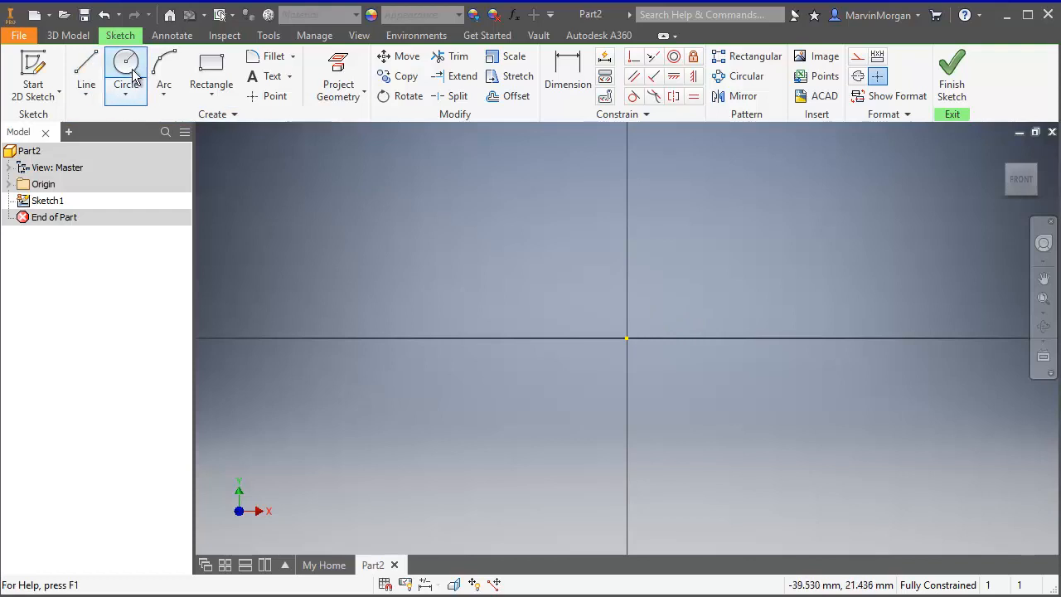
Draw a two-point center rectangle centered on the origin, 80 mm wide and 50 mm high
{"action": "left_click", "coordinate": [209, 98]}
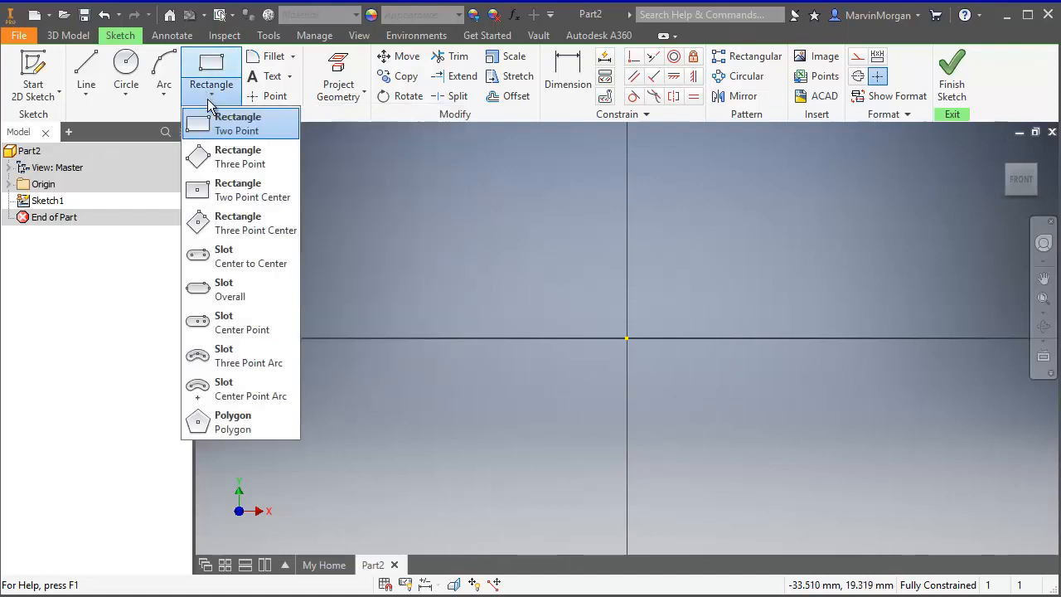
{"action": "left_click", "coordinate": [251, 199]}
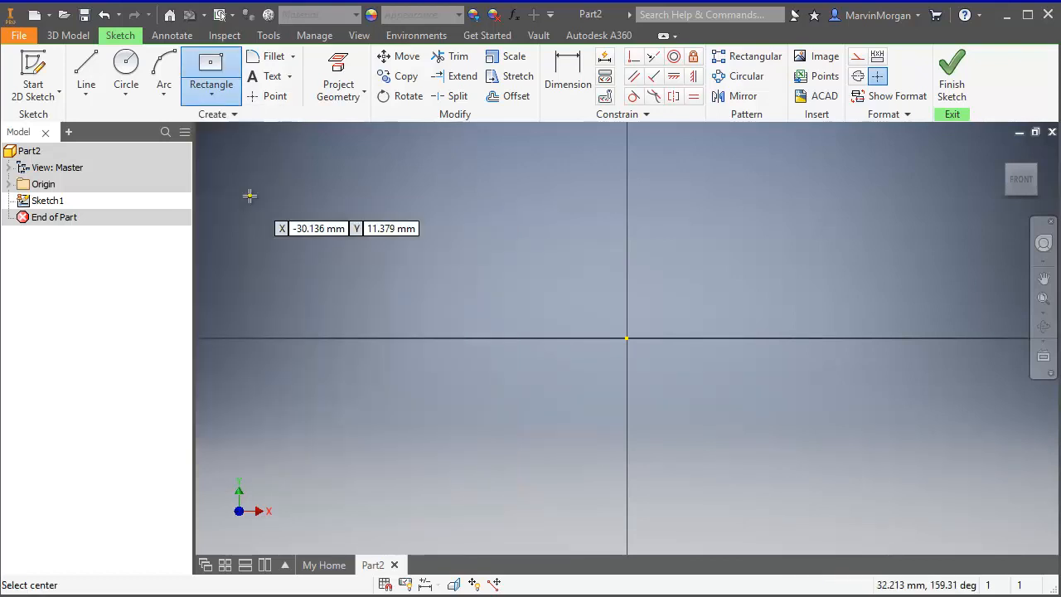
{"action": "left_click", "coordinate": [627, 337]}
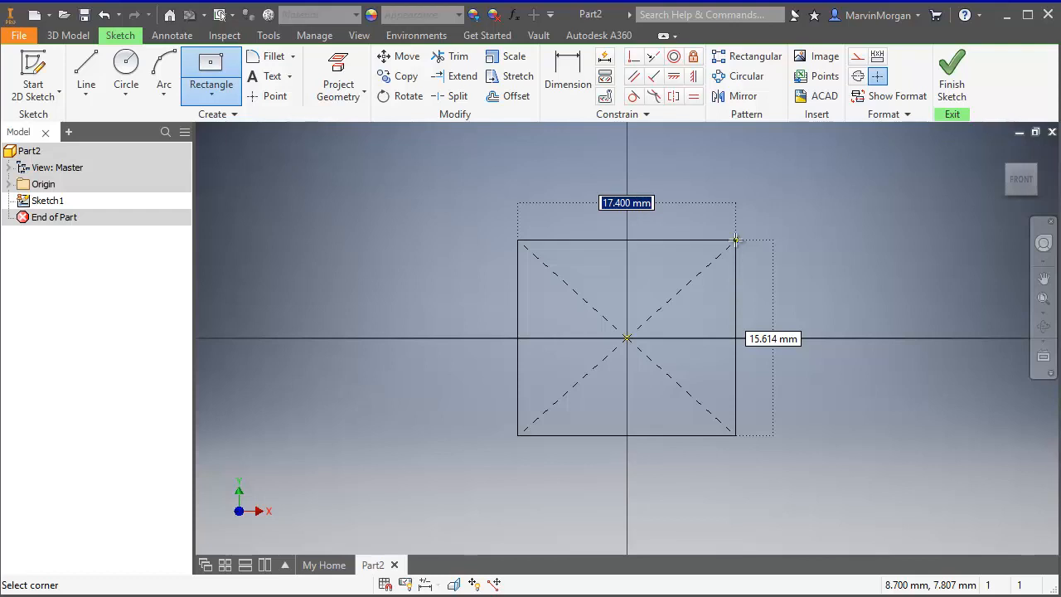
{"action": "type", "text": "80"}
{"action": "key", "text": "Tab"}
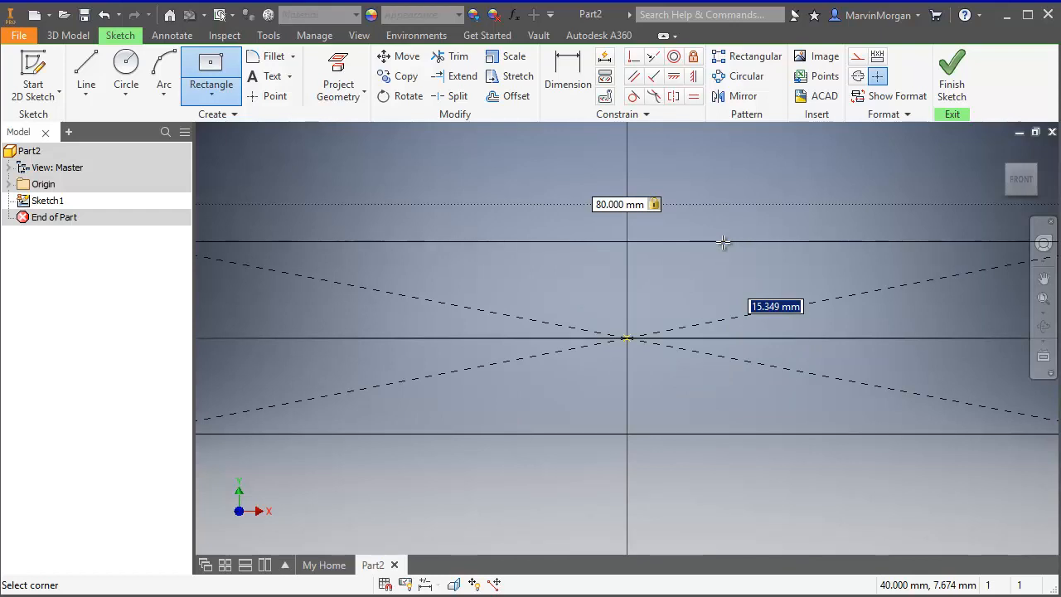
{"action": "type", "text": "50"}
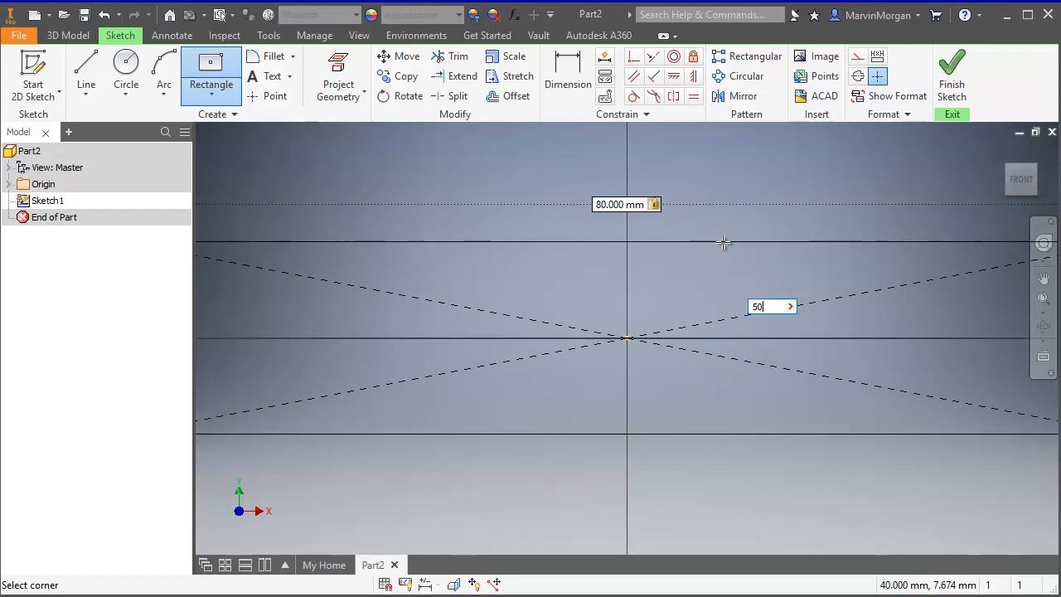
{"action": "key", "text": "Tab"}
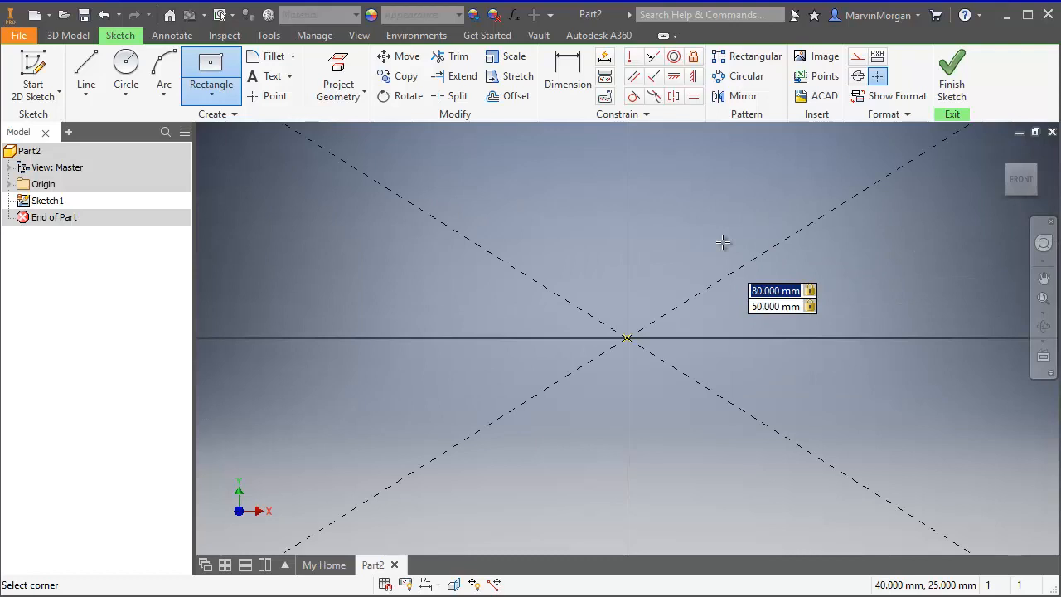
{"action": "key", "text": "Return"}
{"action": "scroll", "coordinate": [713, 282], "scroll_direction": "down", "scroll_amount": 3}
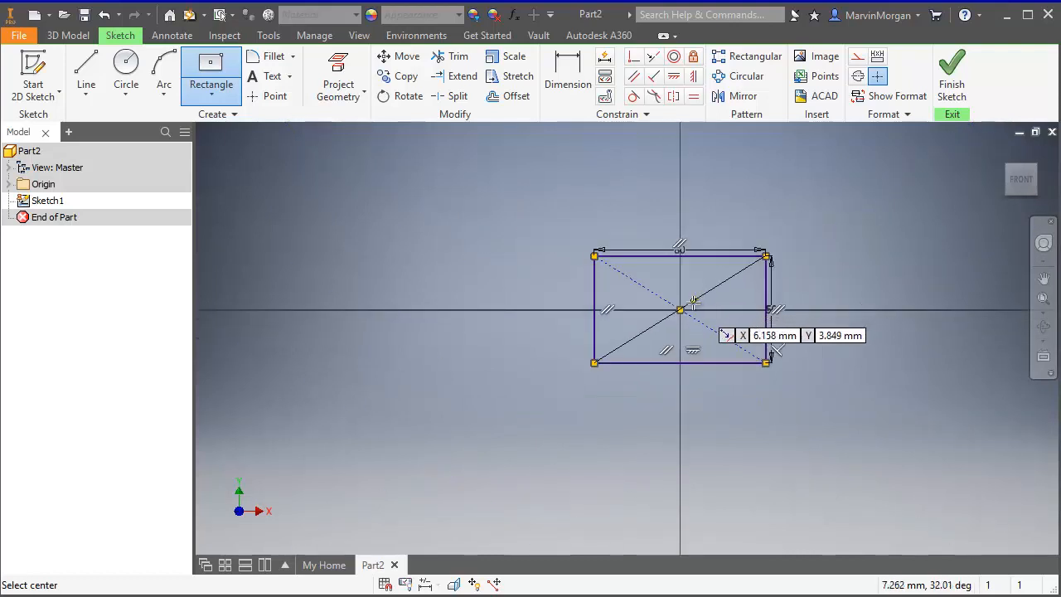
{"action": "middle_click_drag", "start_coordinate": [666, 289], "coordinate": [559, 265]}
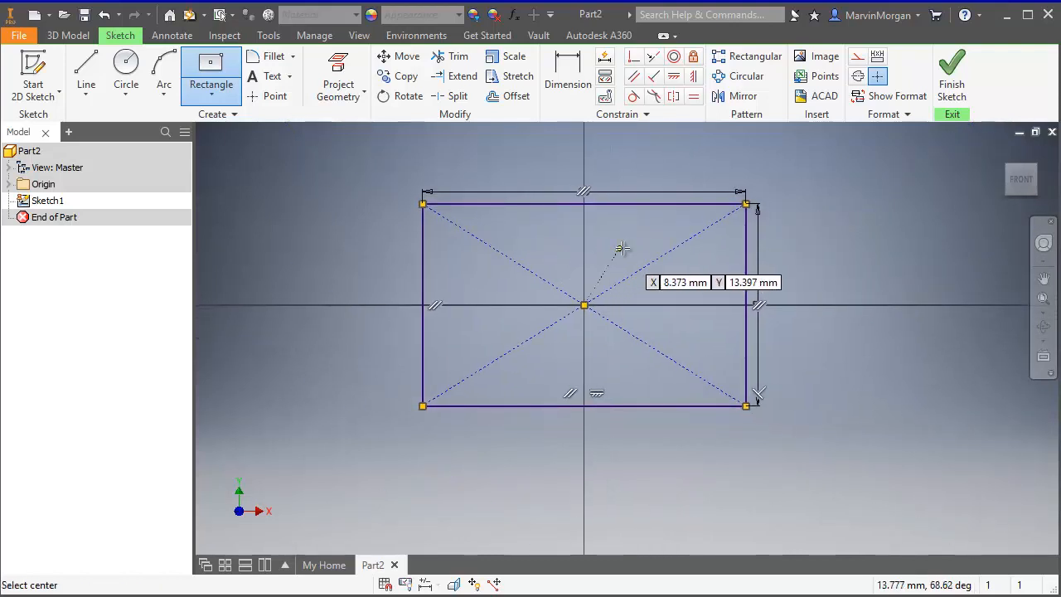
{"action": "right_click", "coordinate": [876, 196]}
{"action": "left_click", "coordinate": [937, 197]}
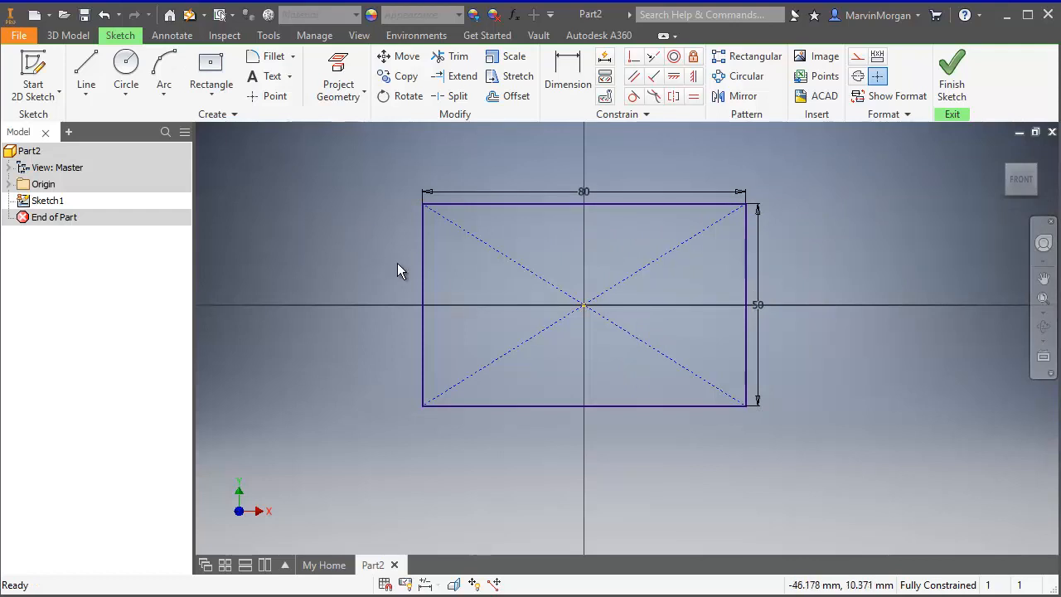
Draw a horizontal line inward from the rectangle's left edge, about 10 mm below its top edge, and continue vertically down to the bottom edge
{"action": "left_click", "coordinate": [88, 72]}
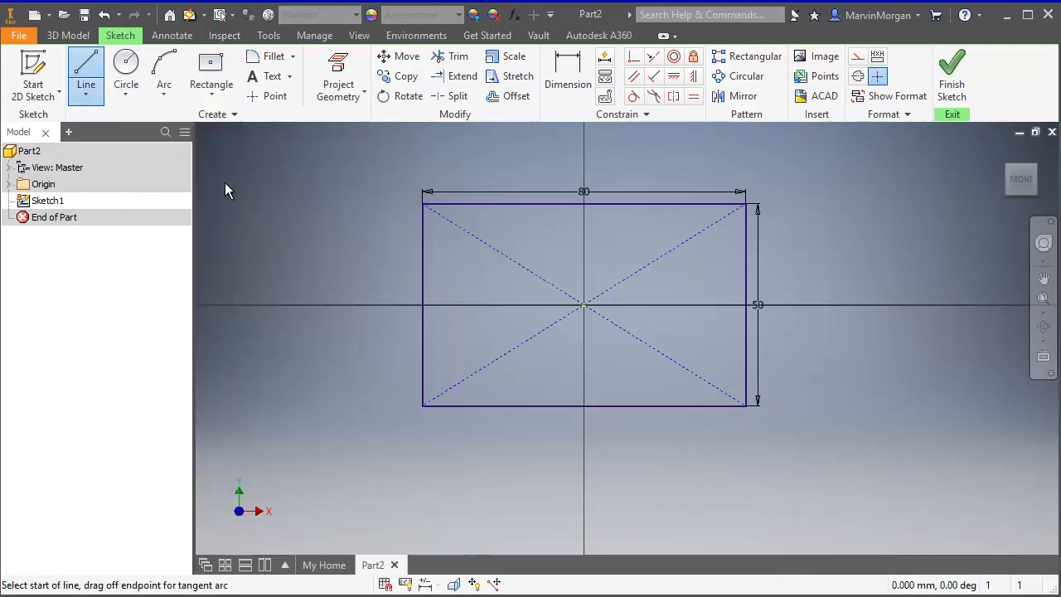
{"action": "left_click", "coordinate": [423, 245]}
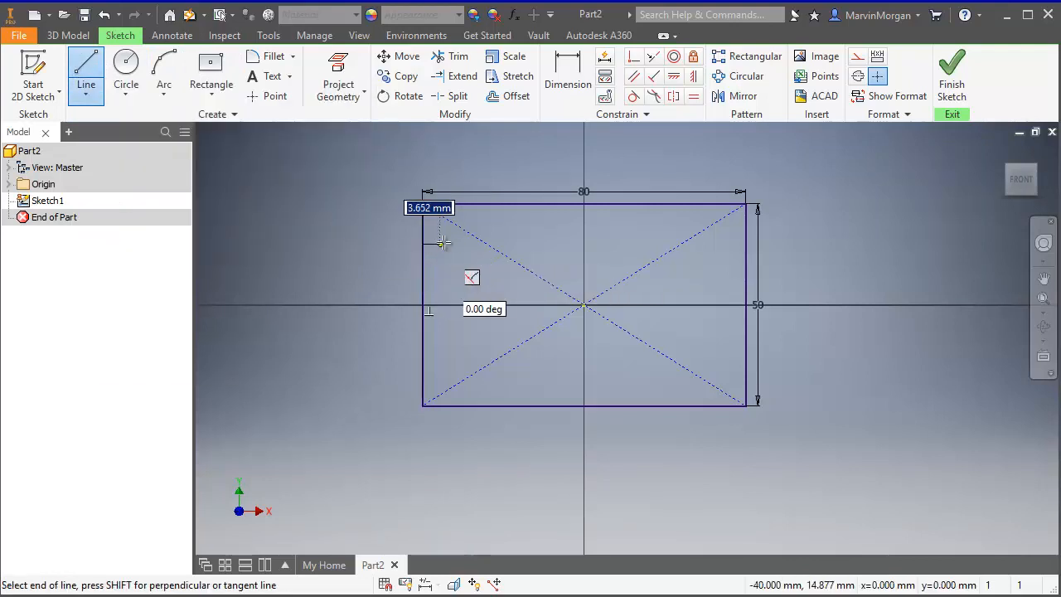
{"action": "left_click", "coordinate": [547, 245]}
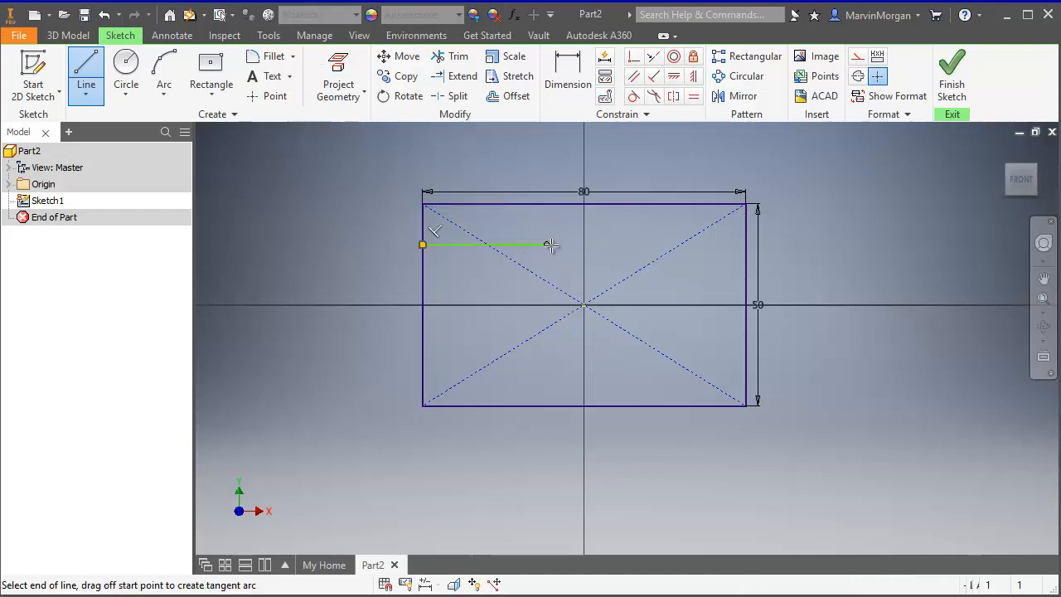
{"action": "double_click", "coordinate": [546, 407]}
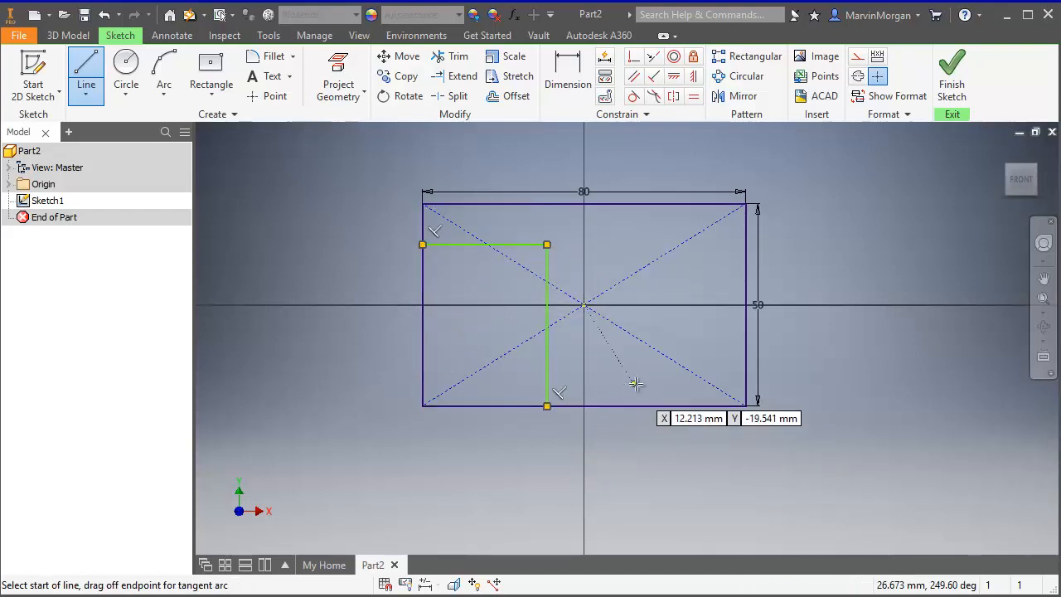
Draw a line inward from the right edge, about 12 mm above the bottom, and up to the top edge, about 13.5 mm from the first vertical
{"action": "left_click", "coordinate": [746, 356]}
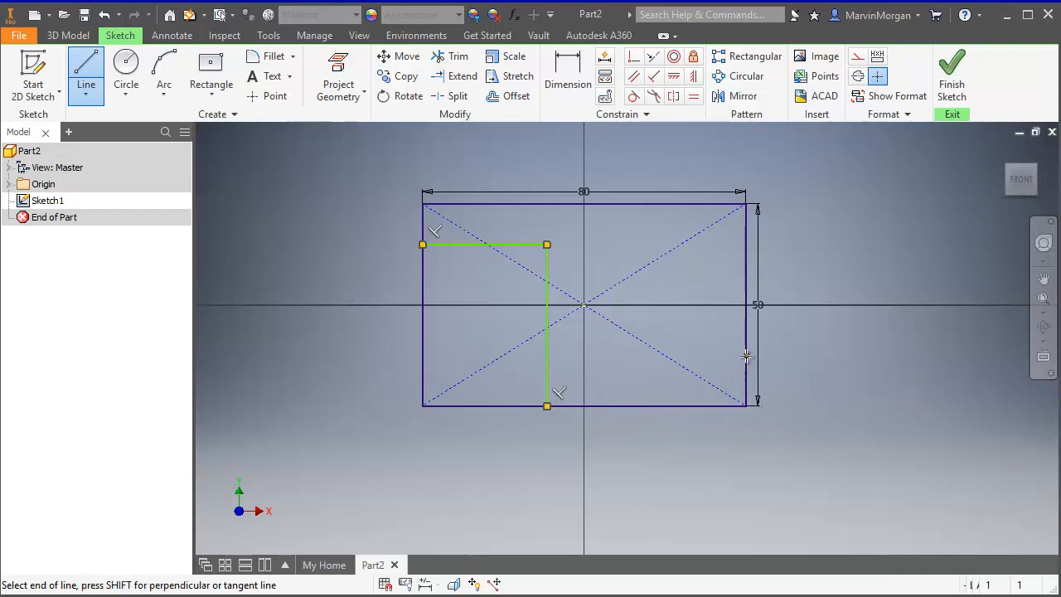
{"action": "left_click", "coordinate": [601, 356]}
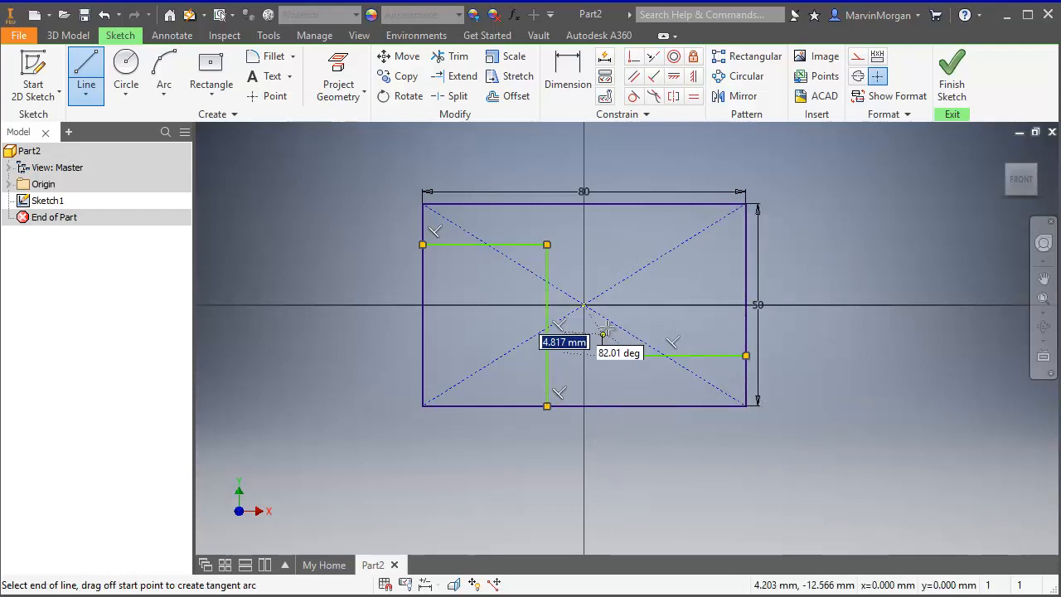
{"action": "double_click", "coordinate": [601, 204]}
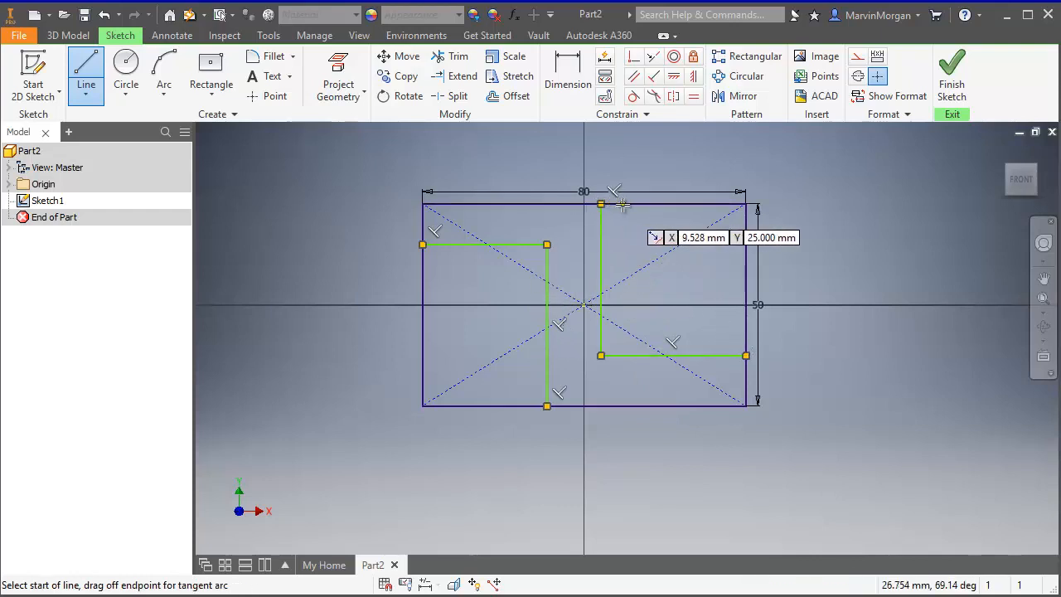
{"action": "key", "text": "Escape"}
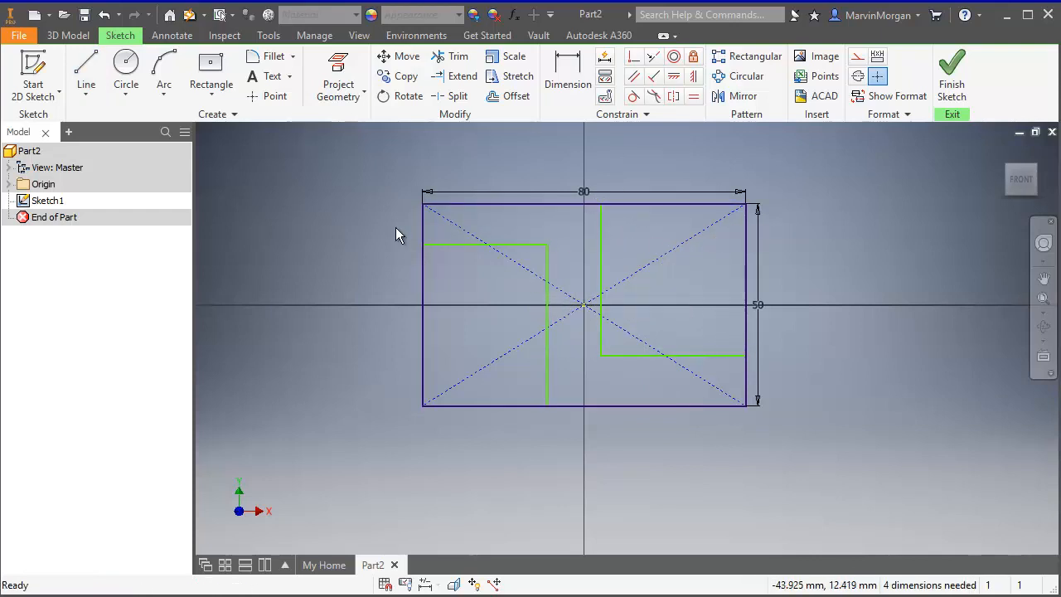
Trim the rectangle's outer edges at the lower-left and upper-right corners to leave a closed Z-shaped profile
{"action": "left_click", "coordinate": [453, 55]}
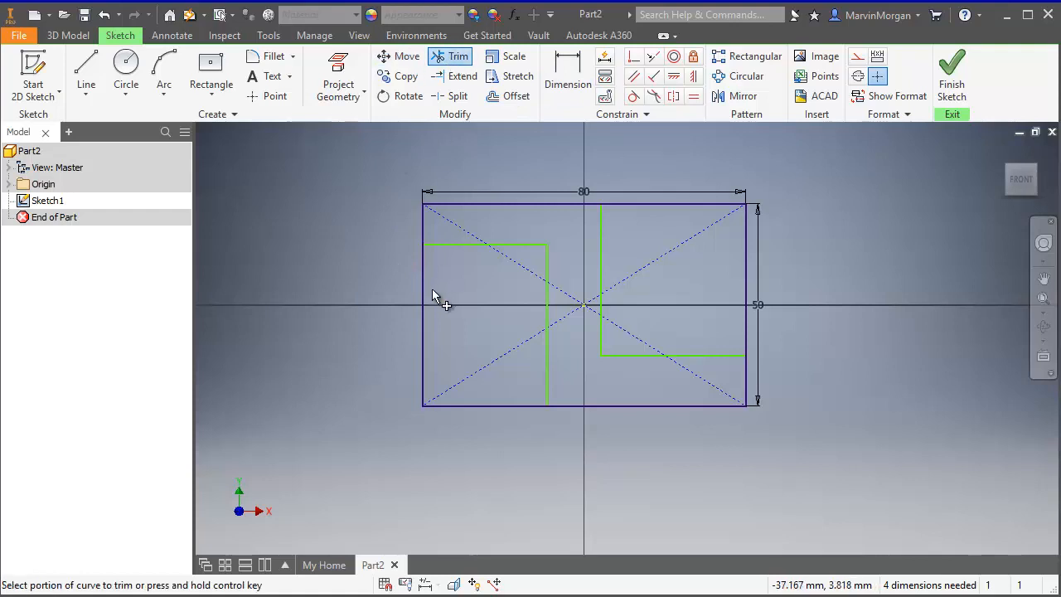
{"action": "left_click", "coordinate": [424, 285]}
{"action": "left_click", "coordinate": [476, 405]}
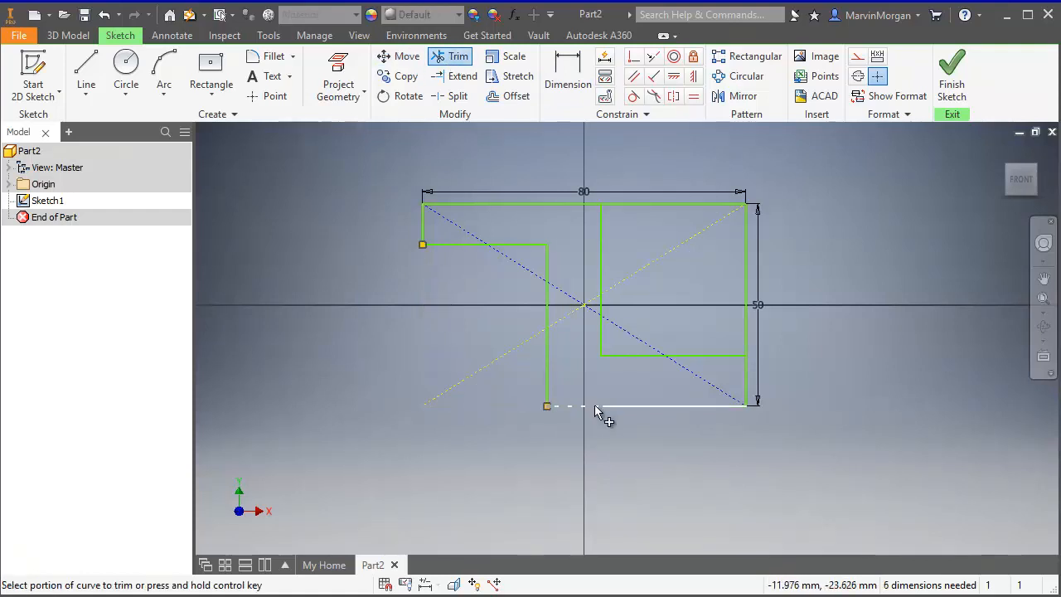
{"action": "left_click", "coordinate": [747, 328]}
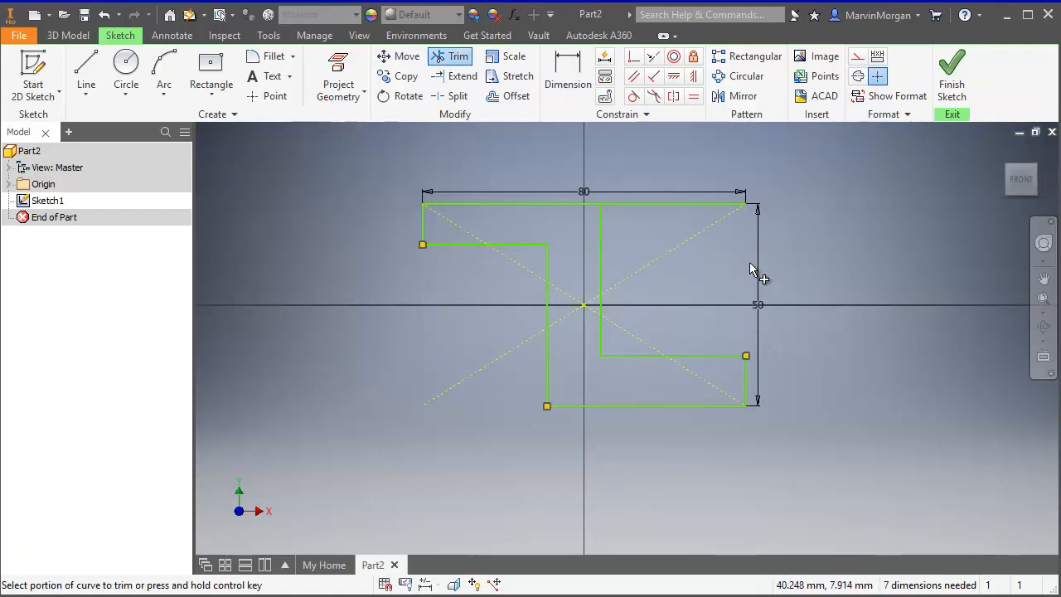
{"action": "left_click", "coordinate": [741, 204]}
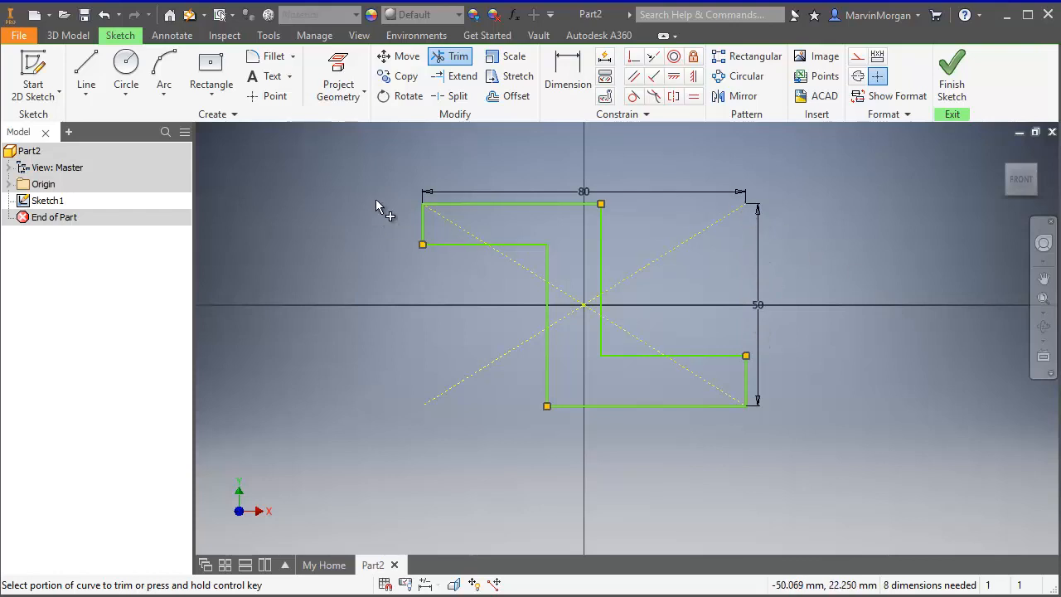
Dimension the short vertical edges at the left and right ends of the Z profile to 10 mm each
{"action": "left_click", "coordinate": [583, 69]}
{"action": "left_click", "coordinate": [425, 231]}
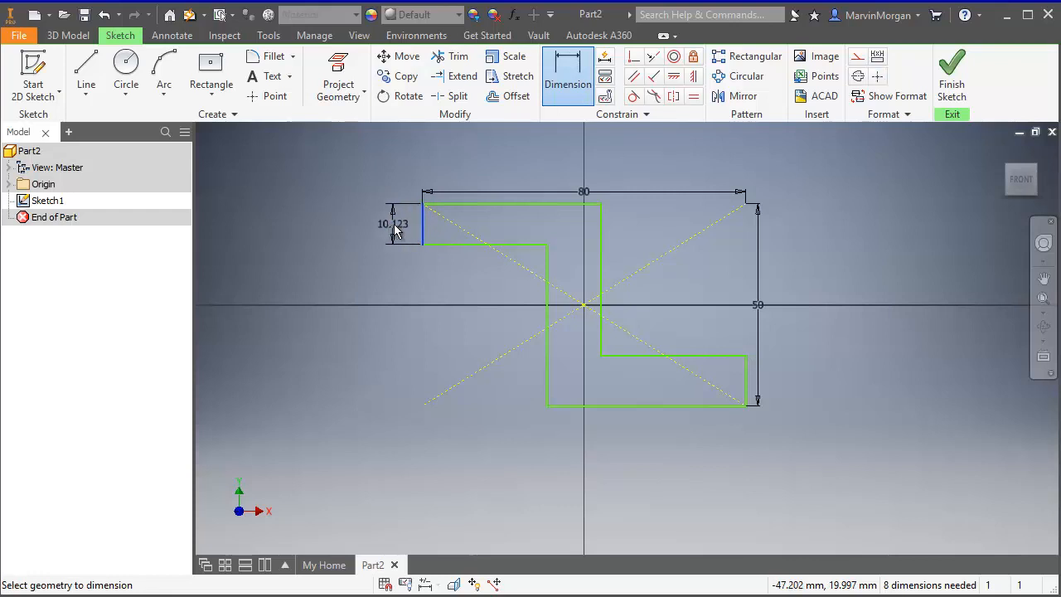
{"action": "left_click", "coordinate": [394, 224]}
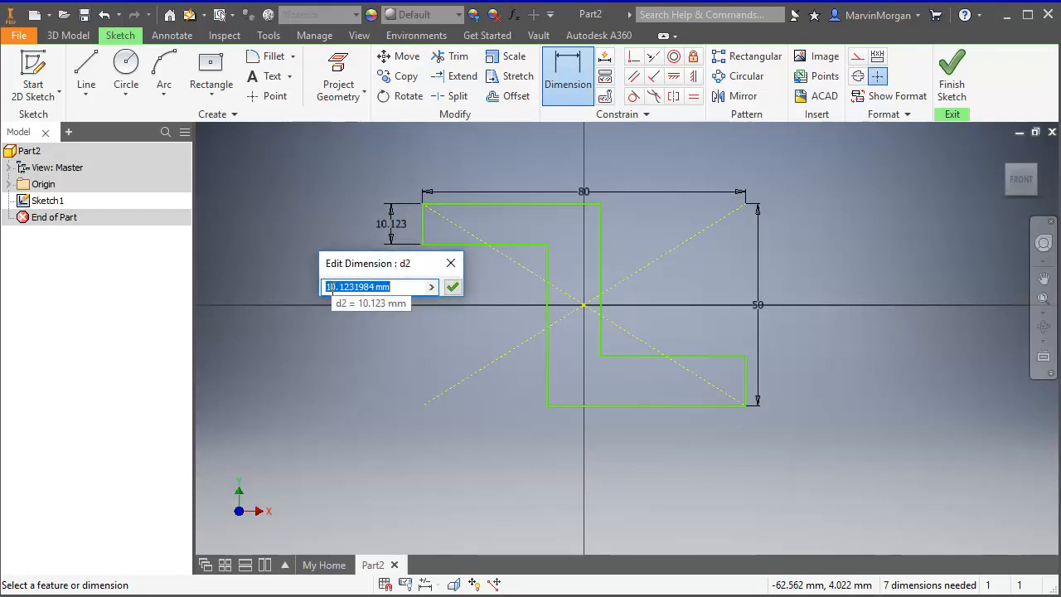
{"action": "type", "text": "10"}
{"action": "key", "text": "Return"}
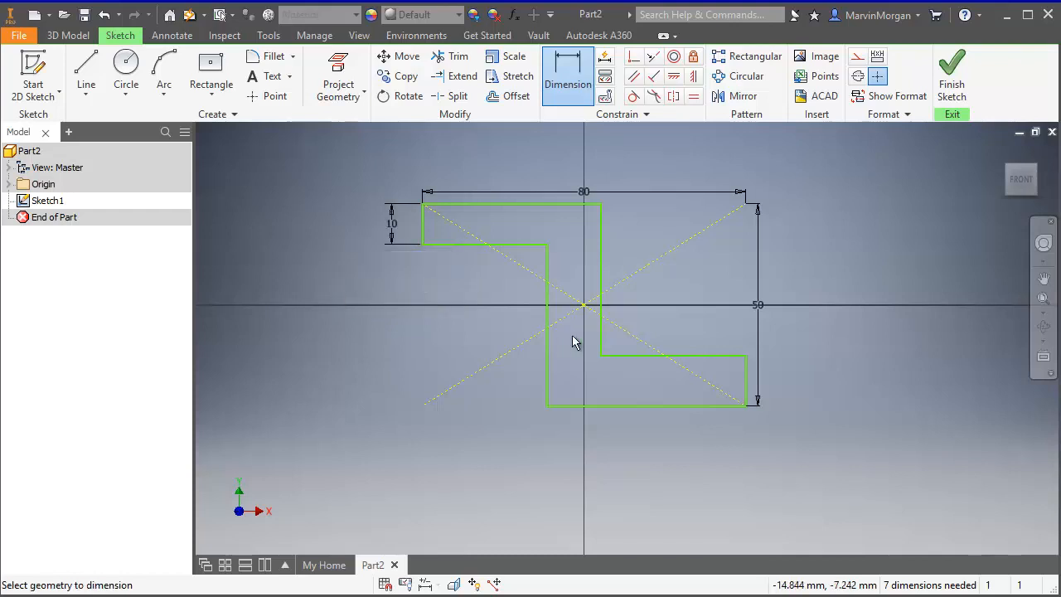
{"action": "left_click", "coordinate": [797, 375]}
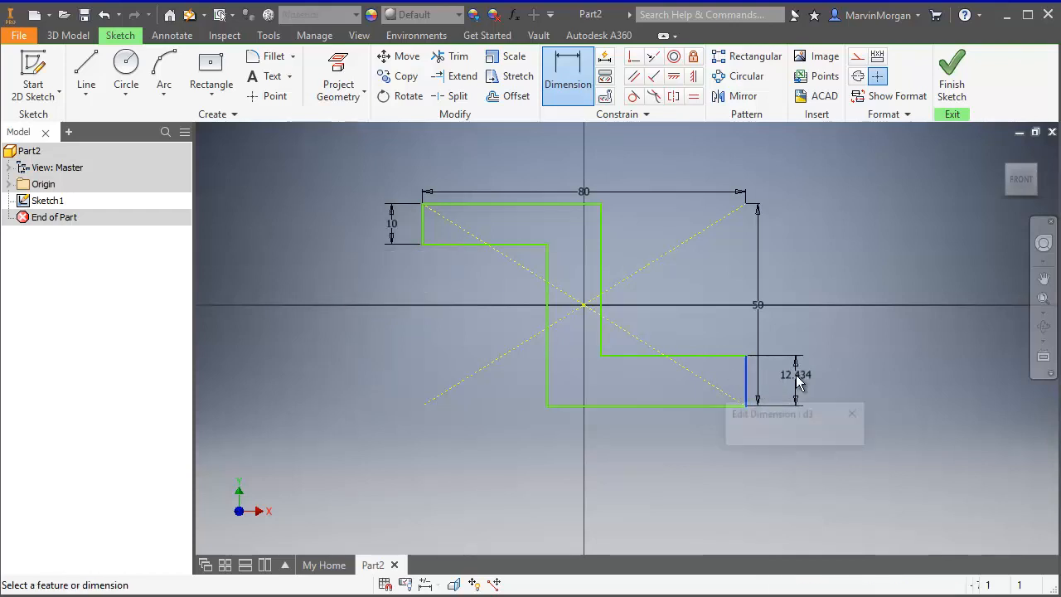
{"action": "type", "text": "1"}
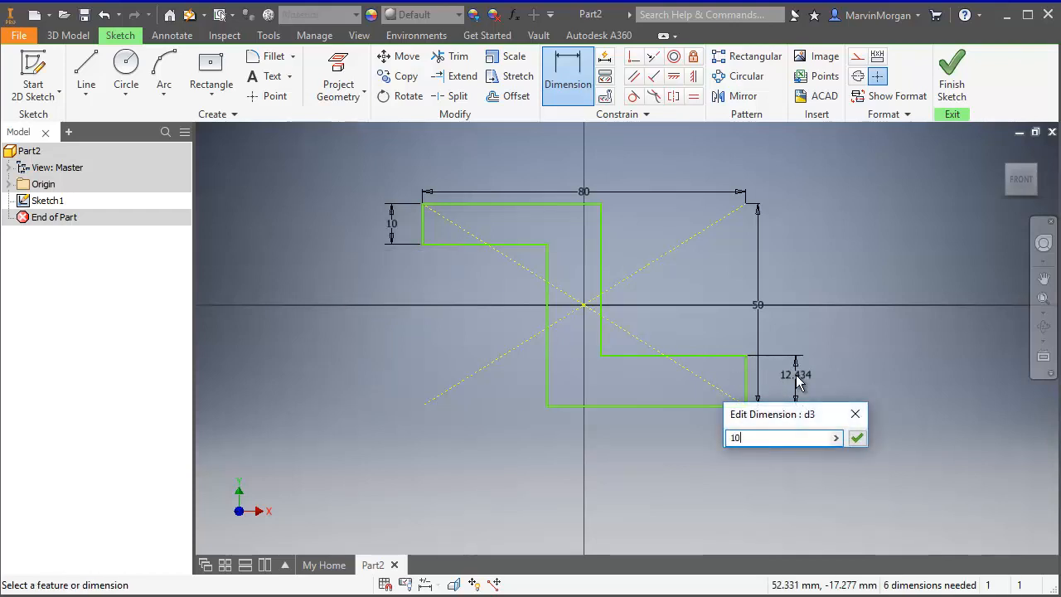
{"action": "type", "text": "0"}
{"action": "key", "text": "Return"}
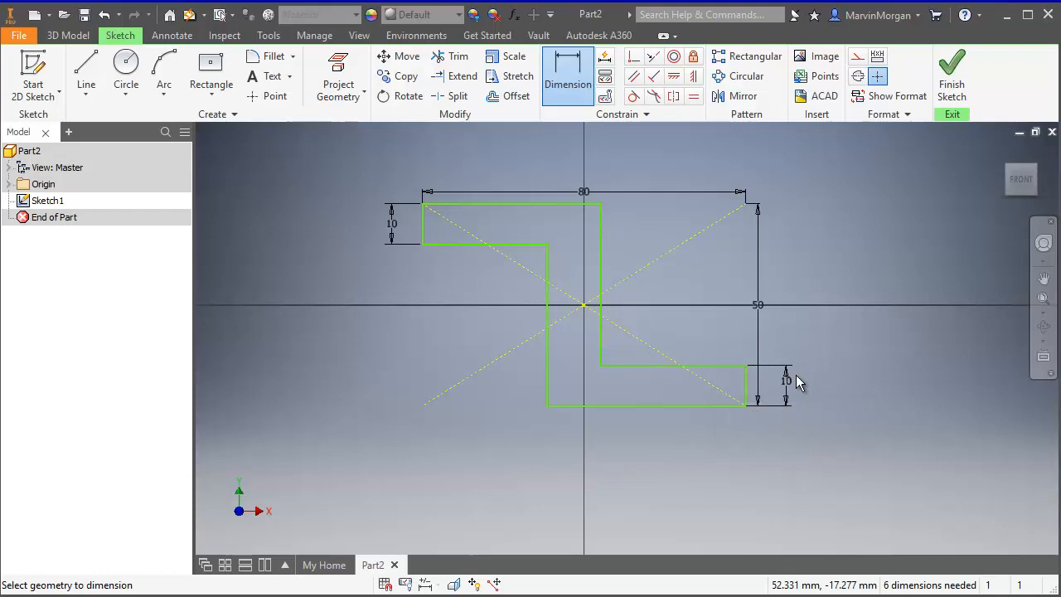
Dimension the distance between the two long vertical lines of the Z profile to 10 mm
{"action": "left_click", "coordinate": [547, 299]}
{"action": "left_click", "coordinate": [602, 284]}
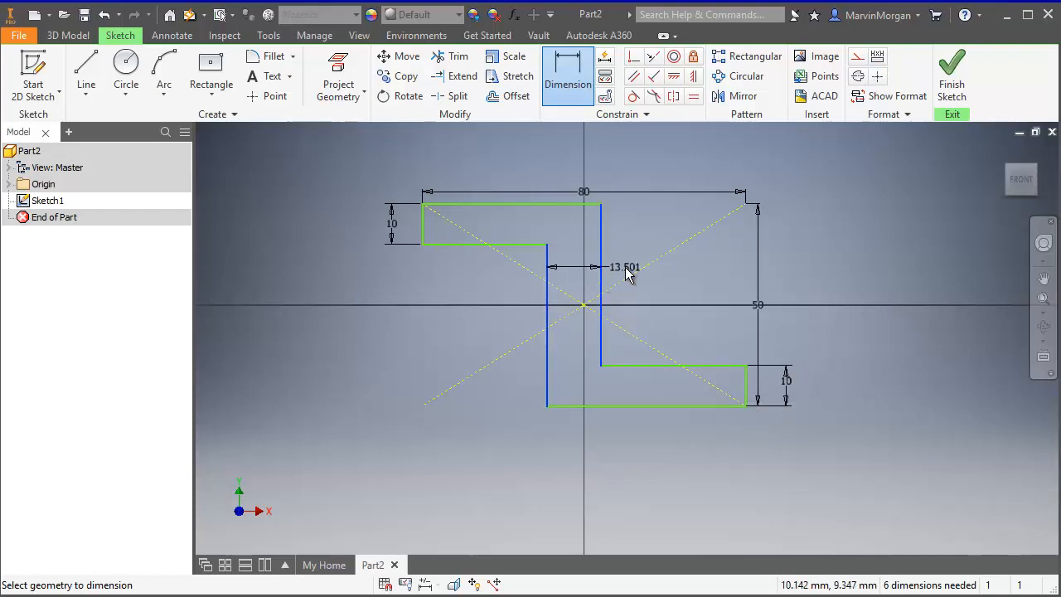
{"action": "left_click", "coordinate": [627, 274]}
{"action": "type", "text": "10"}
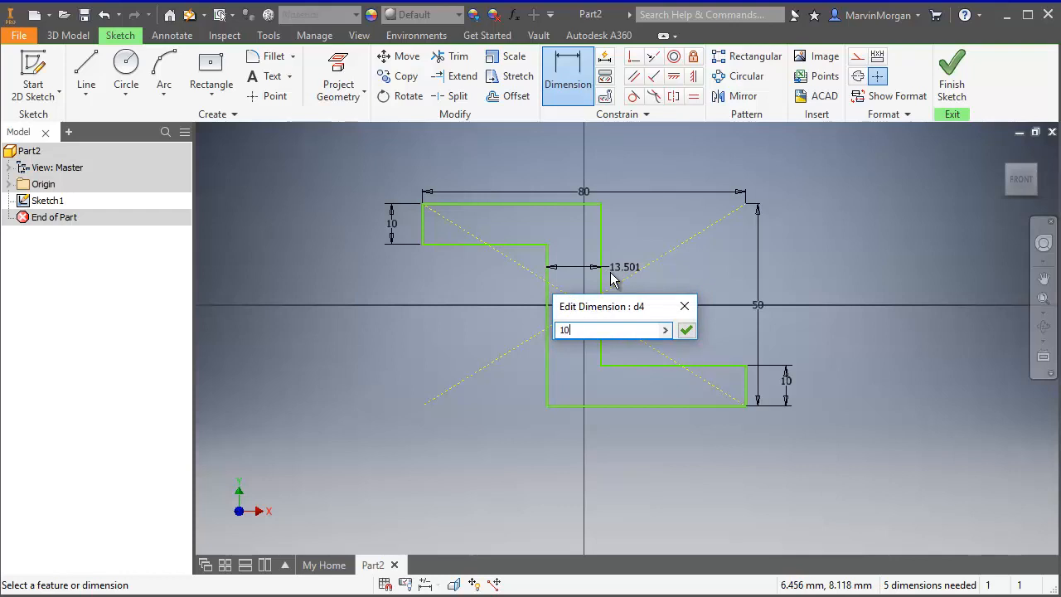
{"action": "key", "text": "Return"}
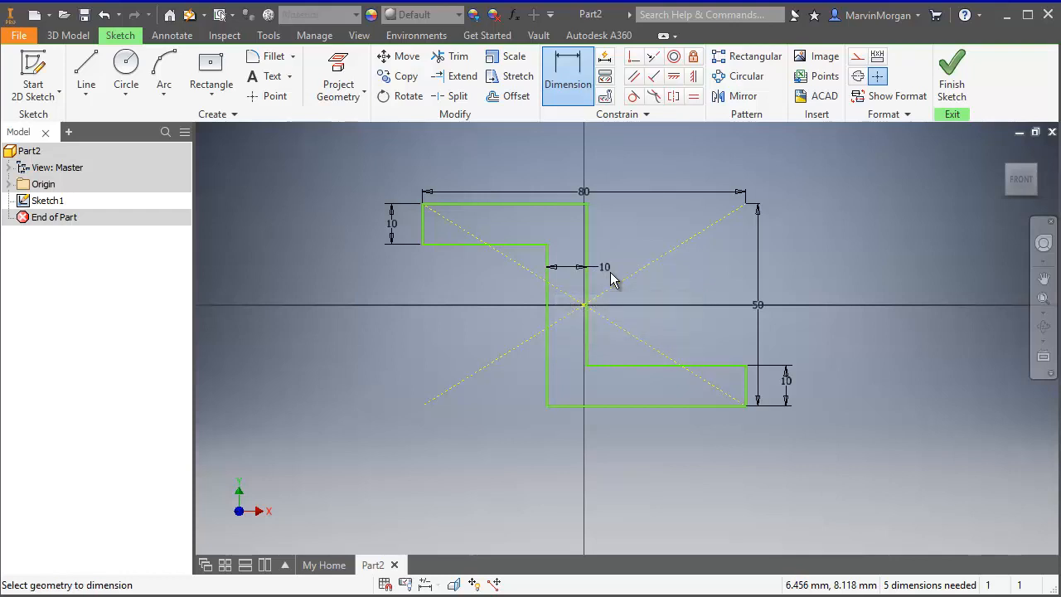
Dimension the Z profile's top edge to 40 mm and its bottom edge to 50 mm
{"action": "left_click", "coordinate": [493, 204]}
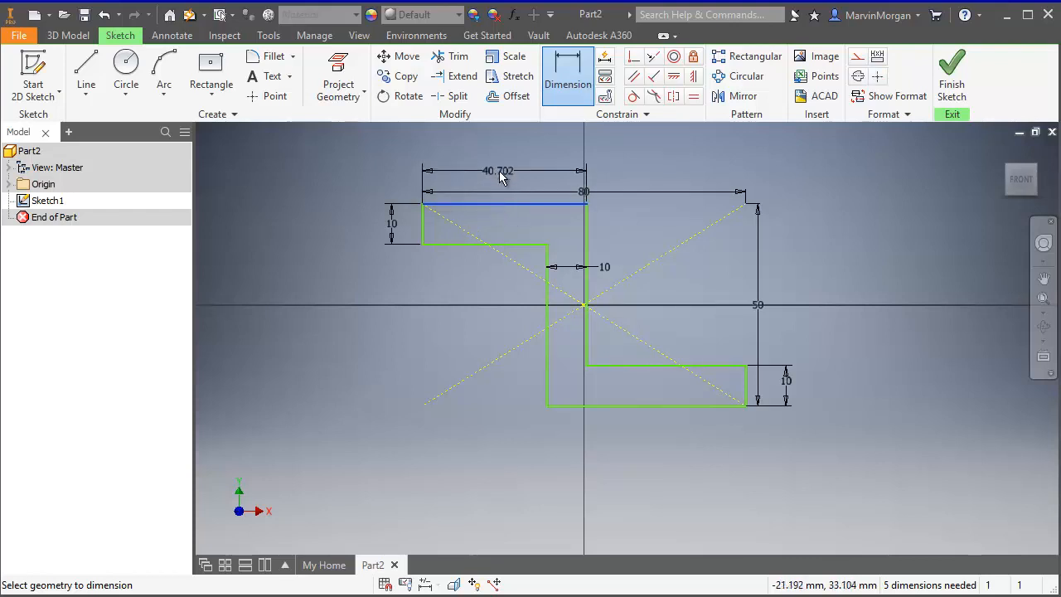
{"action": "left_click", "coordinate": [498, 171]}
{"action": "type", "text": "40"}
{"action": "key", "text": "Return"}
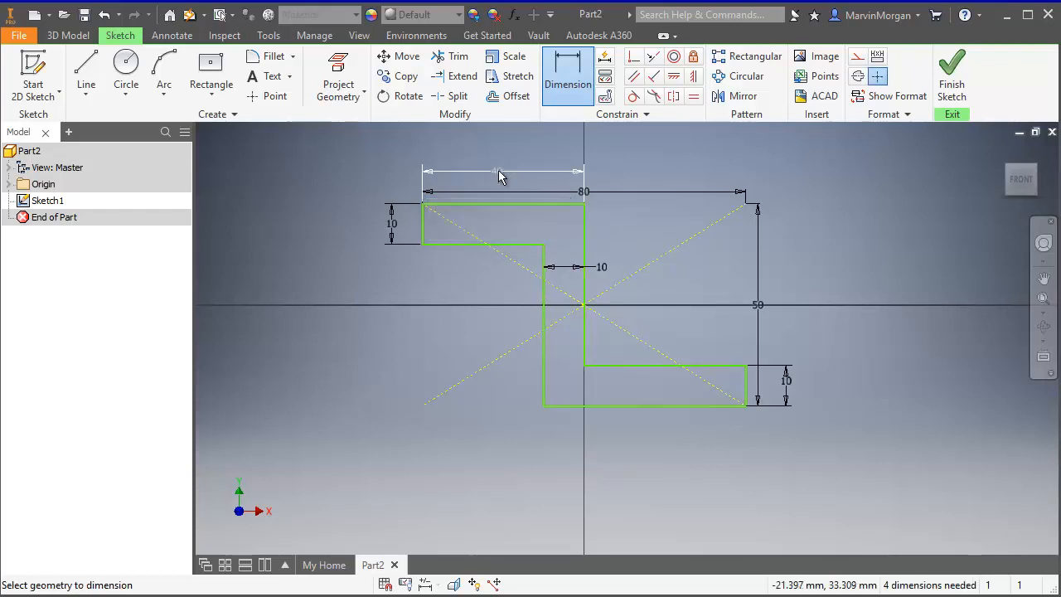
{"action": "left_click", "coordinate": [657, 406]}
{"action": "left_click", "coordinate": [656, 431]}
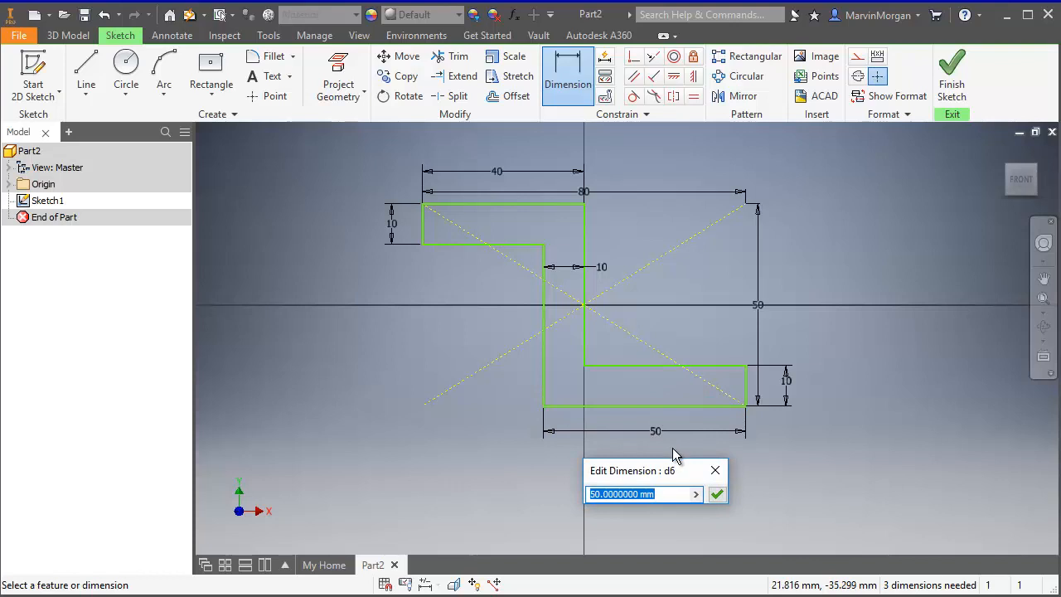
{"action": "type", "text": "50"}
{"action": "key", "text": "Return"}
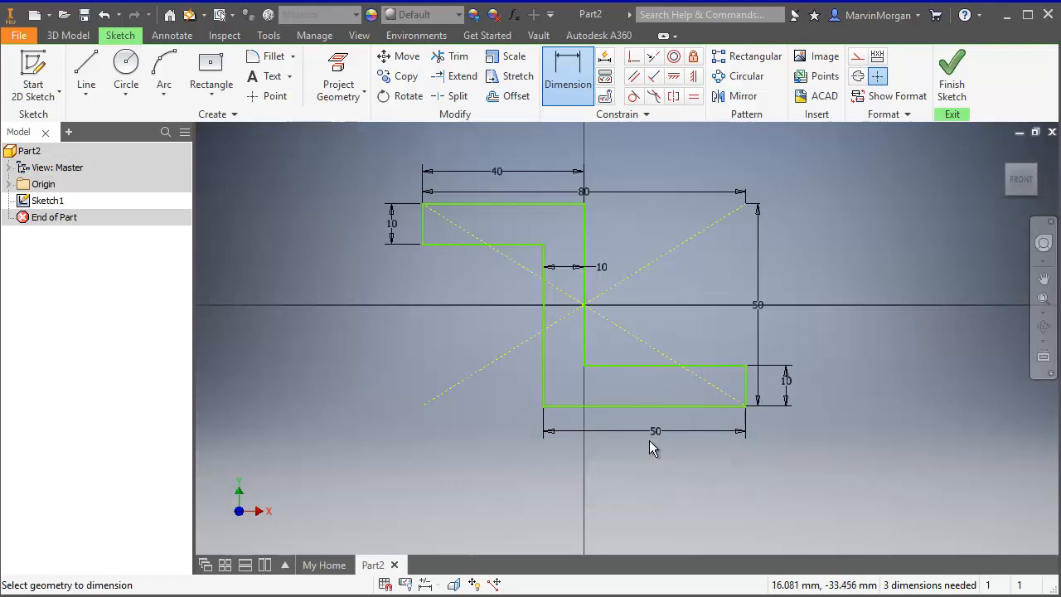
Add a 40 mm vertical dimension between the profile's bottom edge and the underside of the upper flange
{"action": "left_click", "coordinate": [573, 406]}
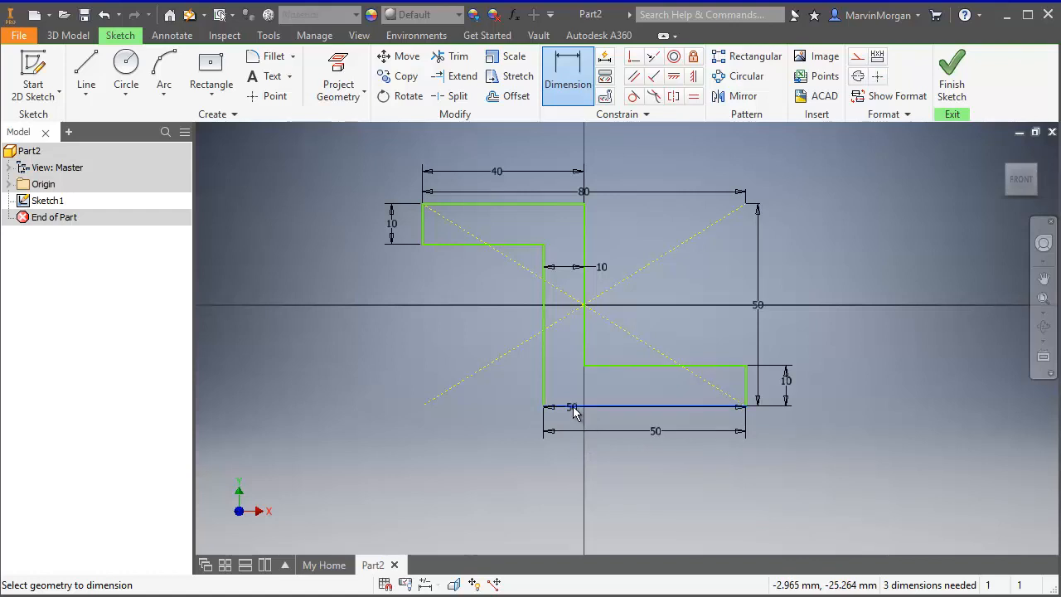
{"action": "left_click", "coordinate": [490, 245]}
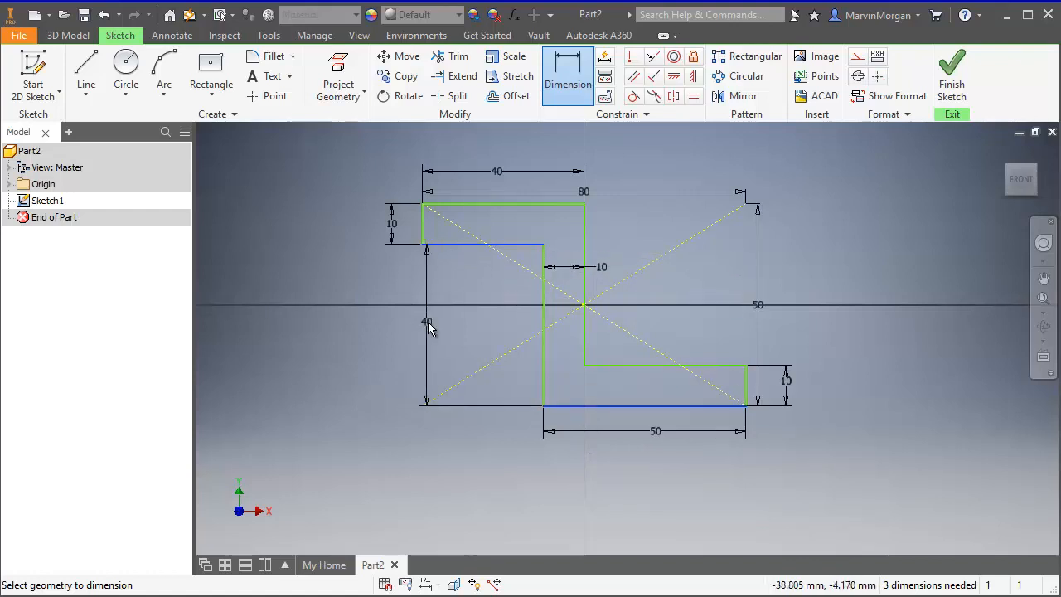
{"action": "left_click", "coordinate": [427, 321]}
{"action": "type", "text": "40"}
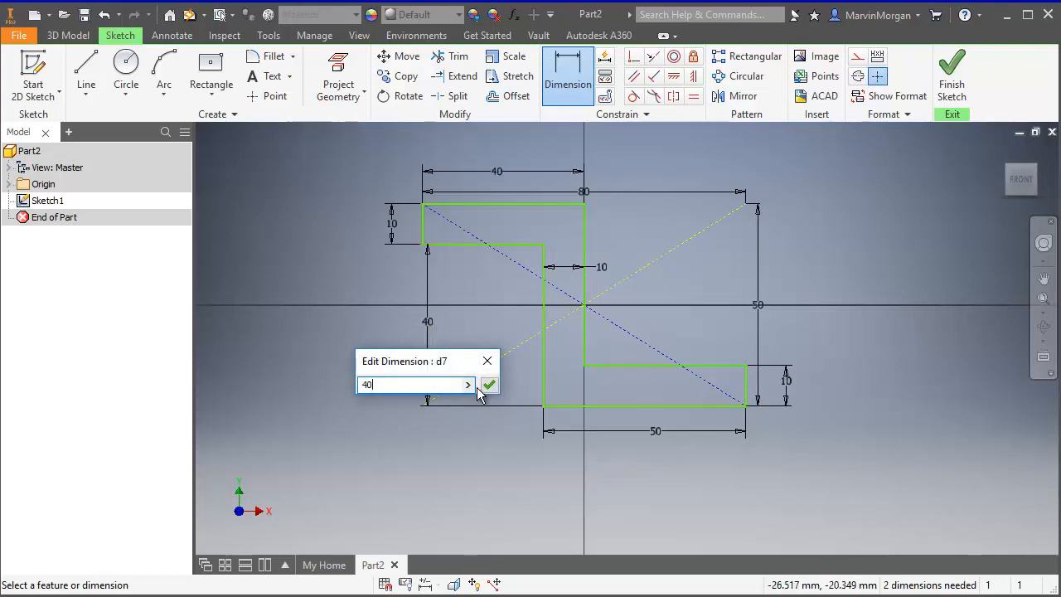
{"action": "key", "text": "Return"}
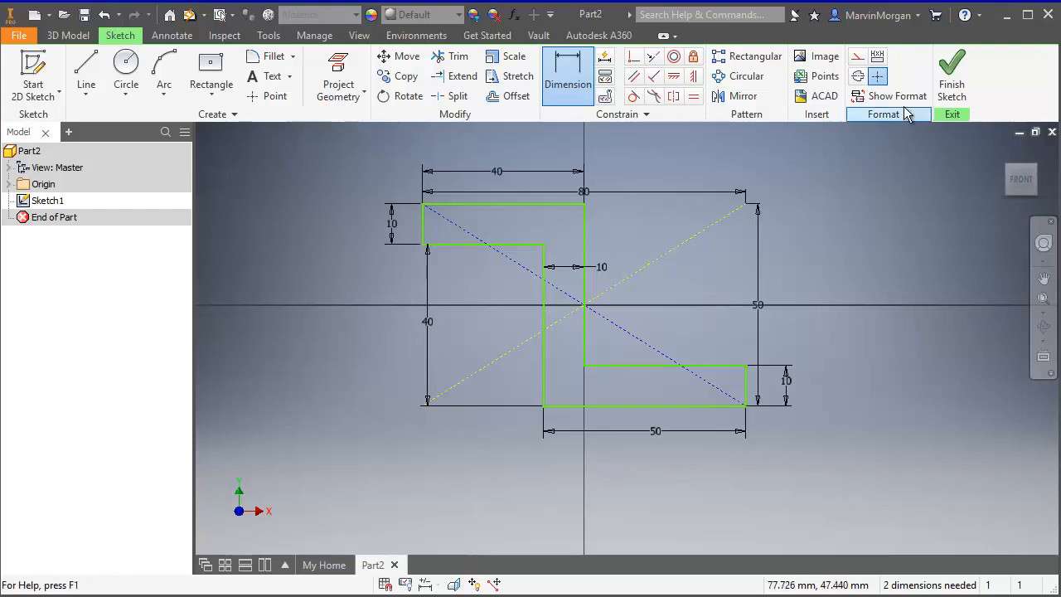
Finish the sketch of the Z-shaped profile
{"action": "left_click", "coordinate": [951, 79]}
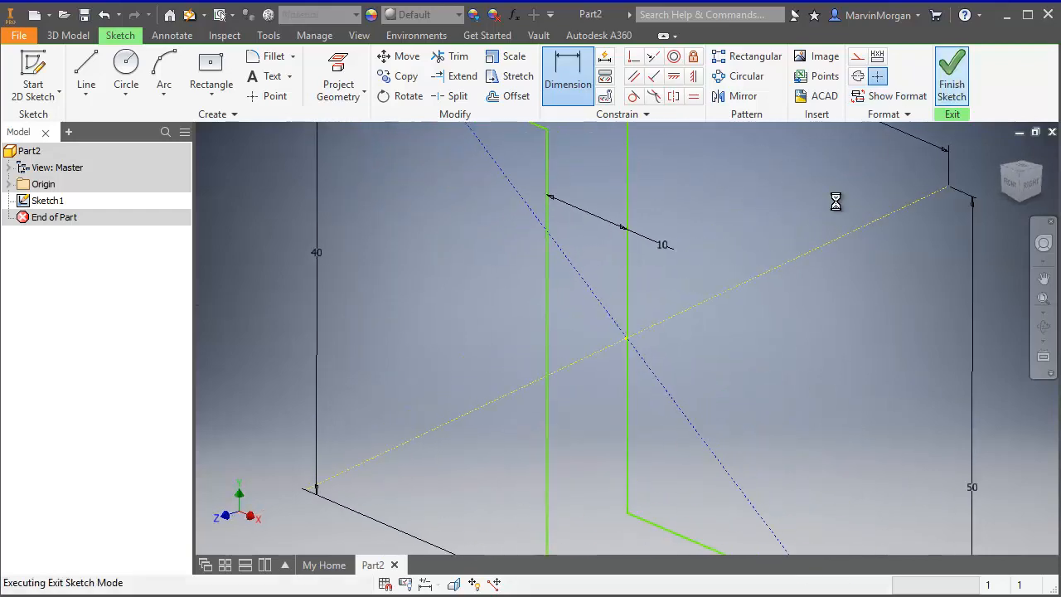
{"action": "scroll", "coordinate": [730, 348], "scroll_direction": "down", "scroll_amount": 6}
{"action": "middle_click_drag", "start_coordinate": [692, 349], "coordinate": [589, 348]}
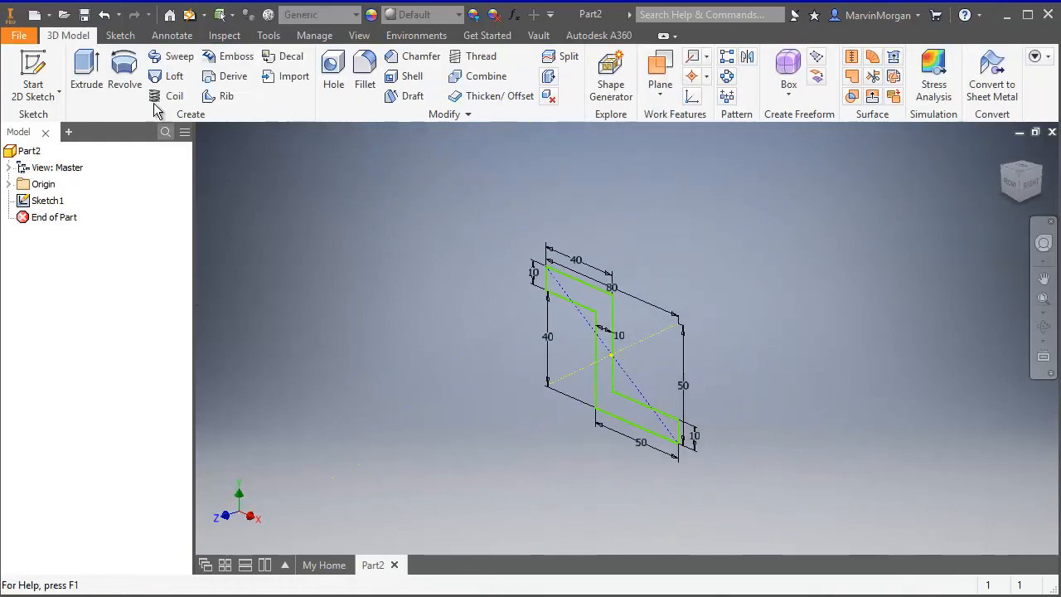
Extrude the Z-shaped profile 40 mm symmetrically about its sketch plane as a solid
{"action": "left_click", "coordinate": [92, 73]}
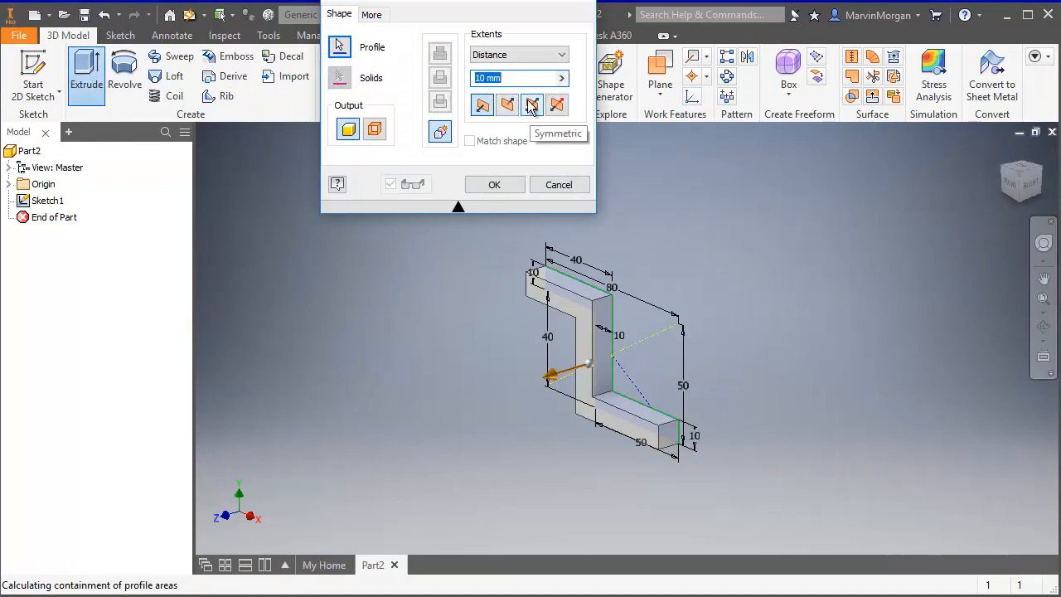
{"action": "left_click", "coordinate": [531, 174]}
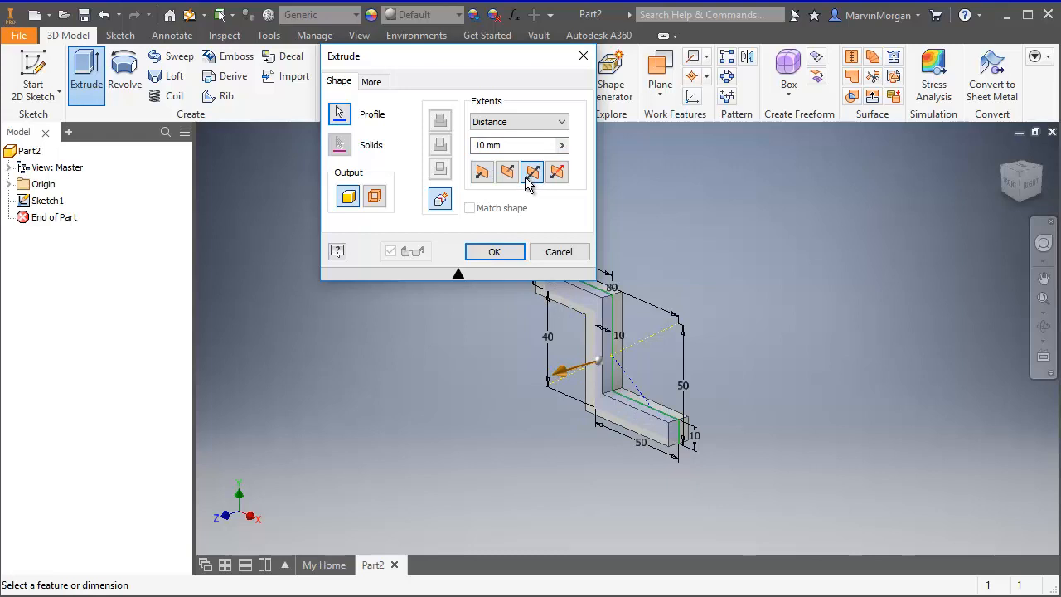
{"action": "left_click_drag", "start_coordinate": [522, 149], "coordinate": [447, 147]}
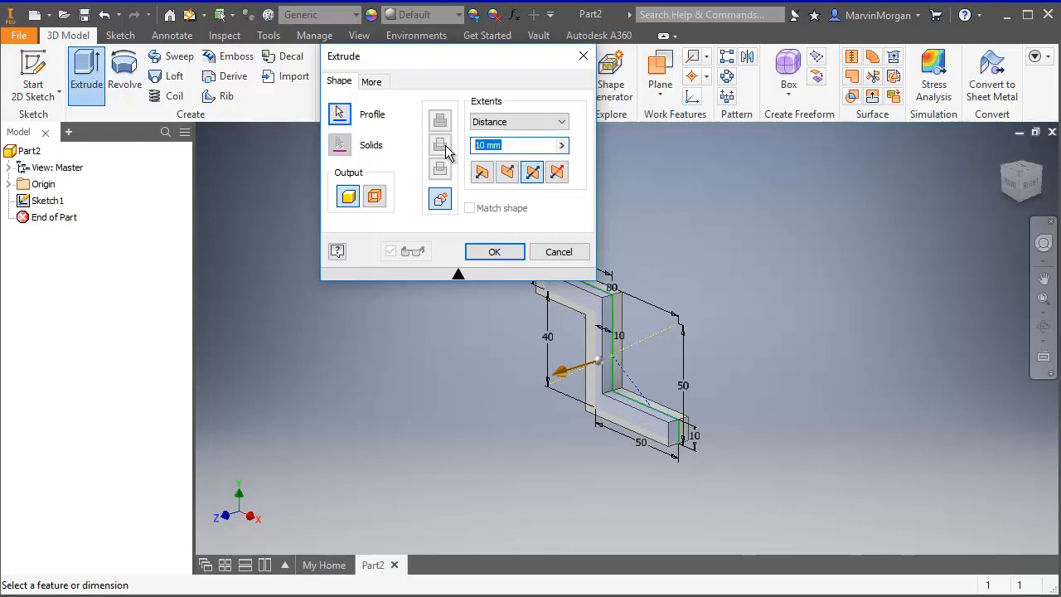
{"action": "type", "text": "40"}
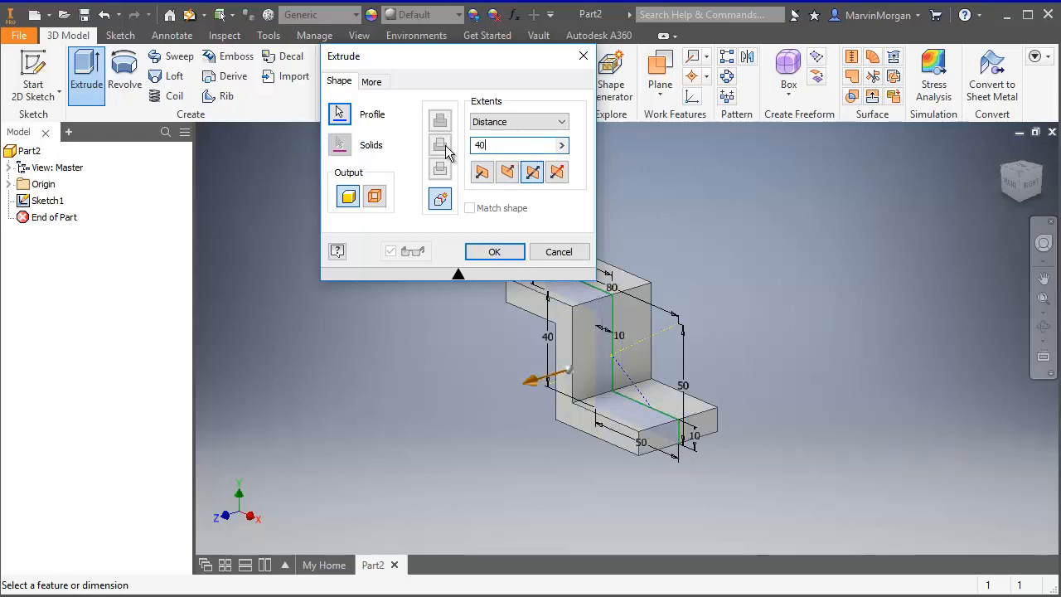
{"action": "key", "text": "Return"}
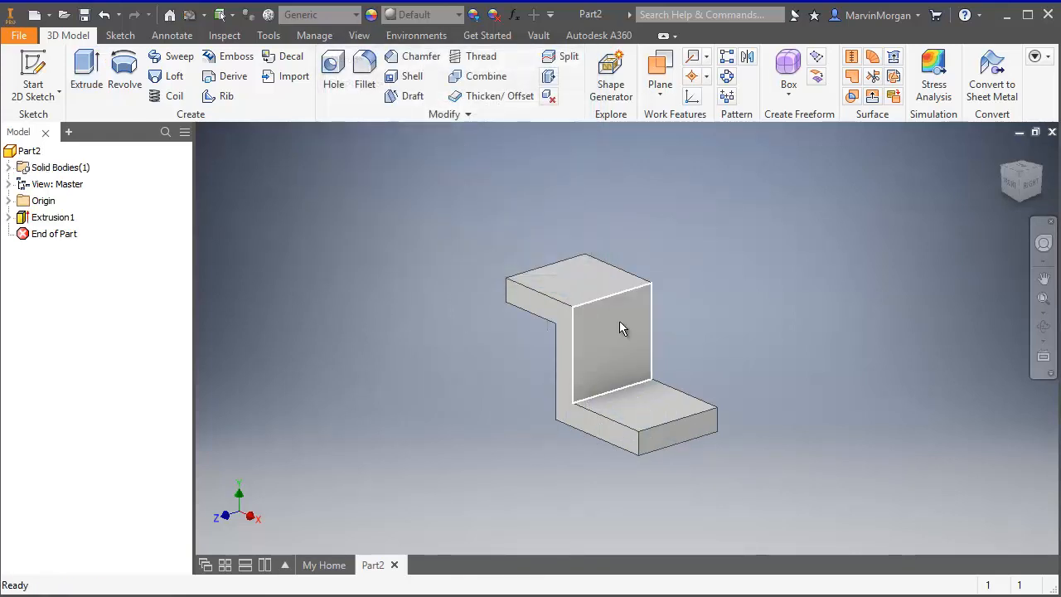
{"action": "middle_click_drag", "start_coordinate": [631, 317], "coordinate": [606, 320]}
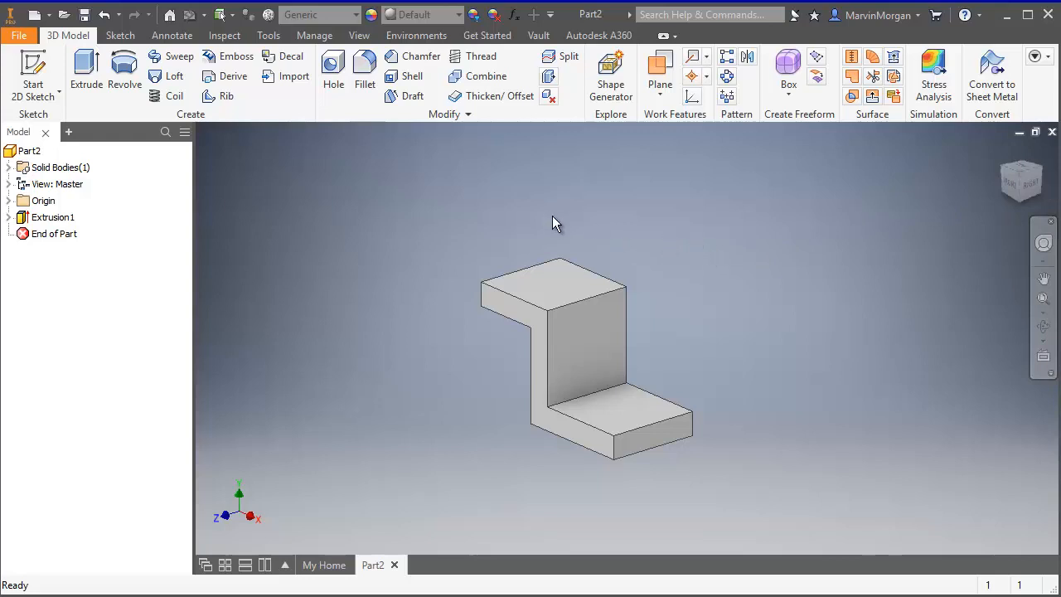
Start a new 2D sketch on the top face of the upper flange
{"action": "left_click", "coordinate": [41, 73]}
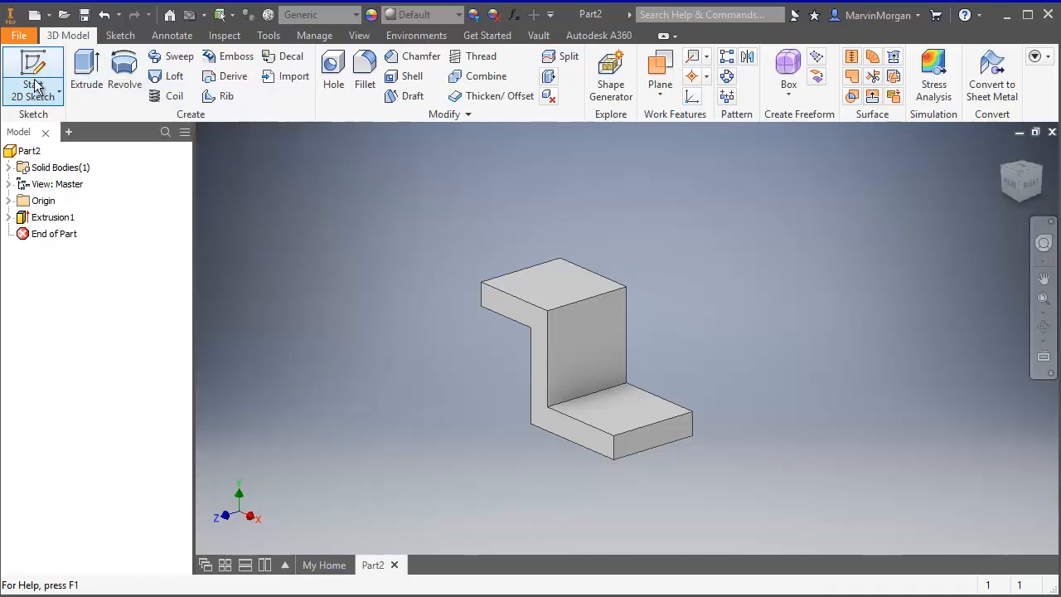
{"action": "left_click", "coordinate": [37, 97]}
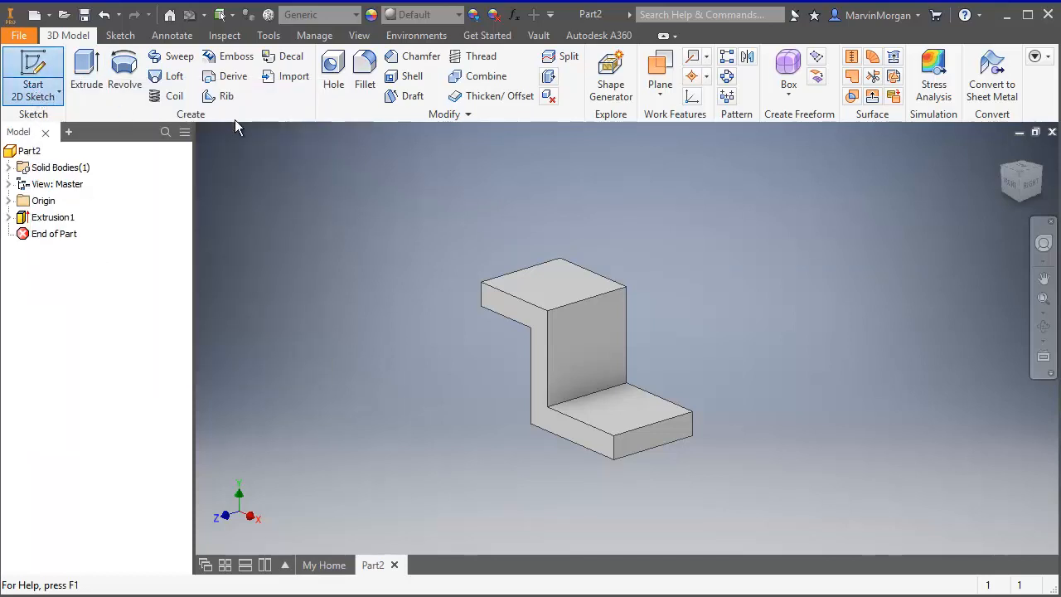
{"action": "left_click", "coordinate": [559, 295]}
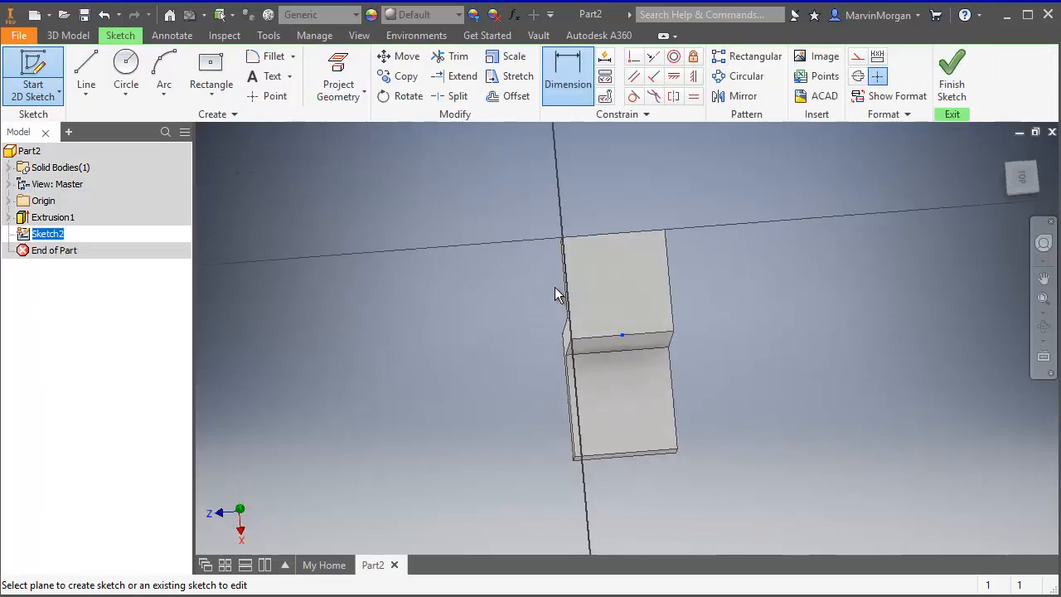
{"action": "middle_click_drag", "start_coordinate": [554, 271], "coordinate": [547, 271]}
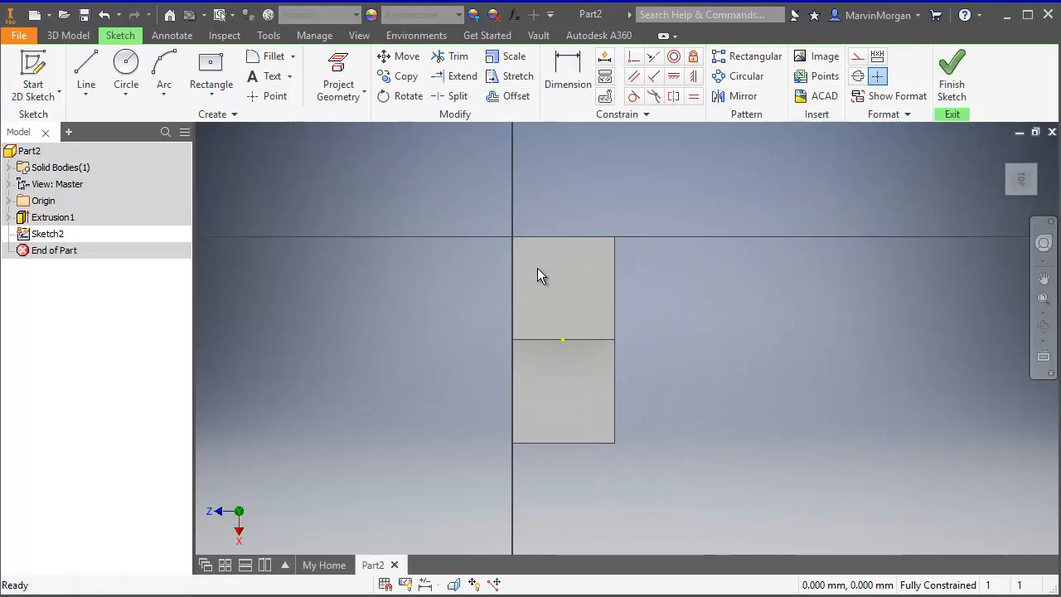
{"action": "left_click", "coordinate": [207, 69]}
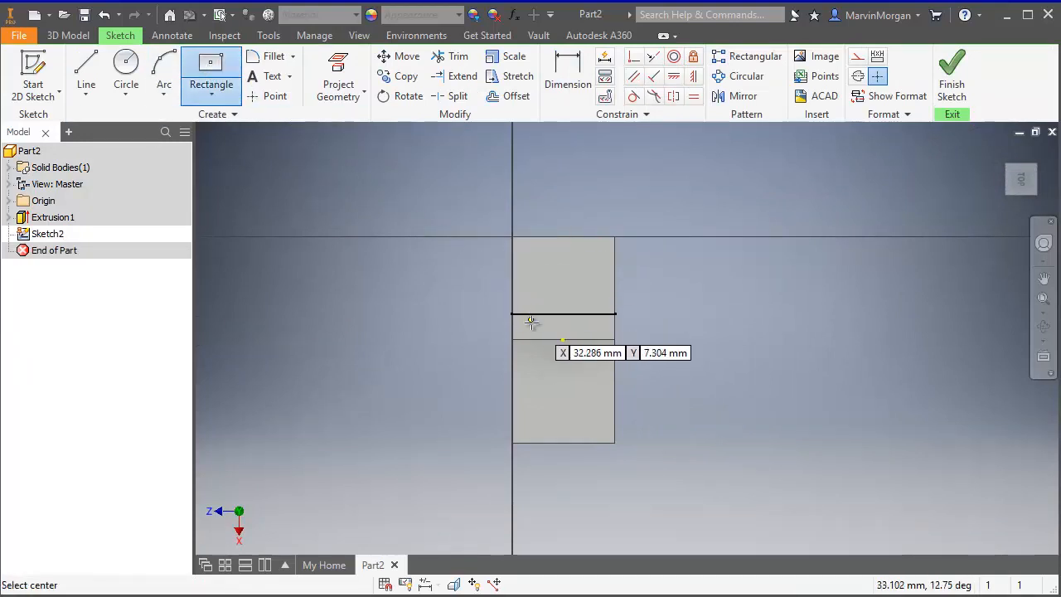
{"action": "scroll", "coordinate": [552, 319], "scroll_direction": "down", "scroll_amount": 2}
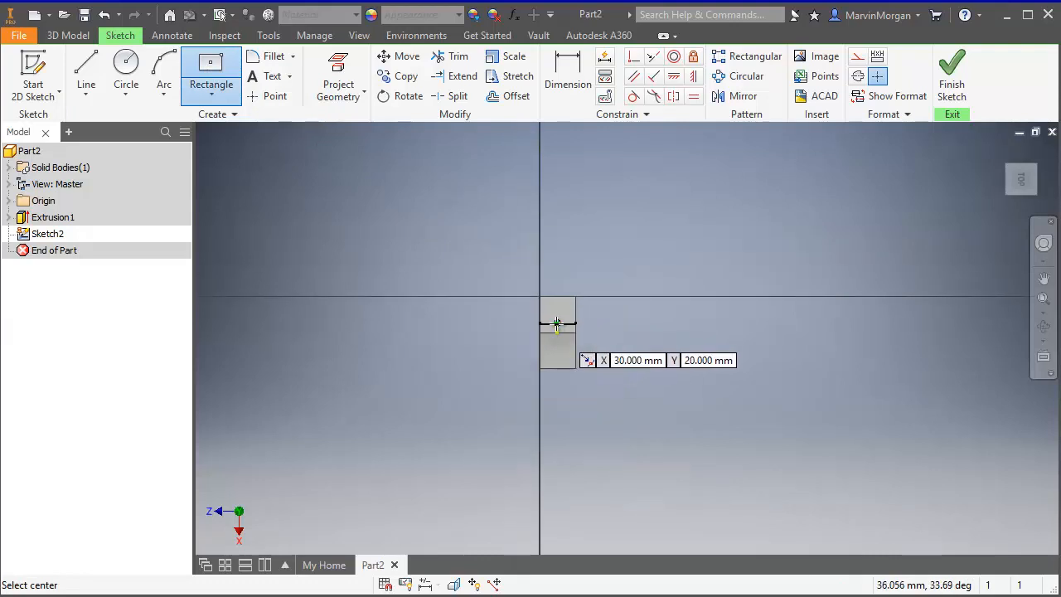
{"action": "scroll", "coordinate": [597, 307], "scroll_direction": "up", "scroll_amount": 5}
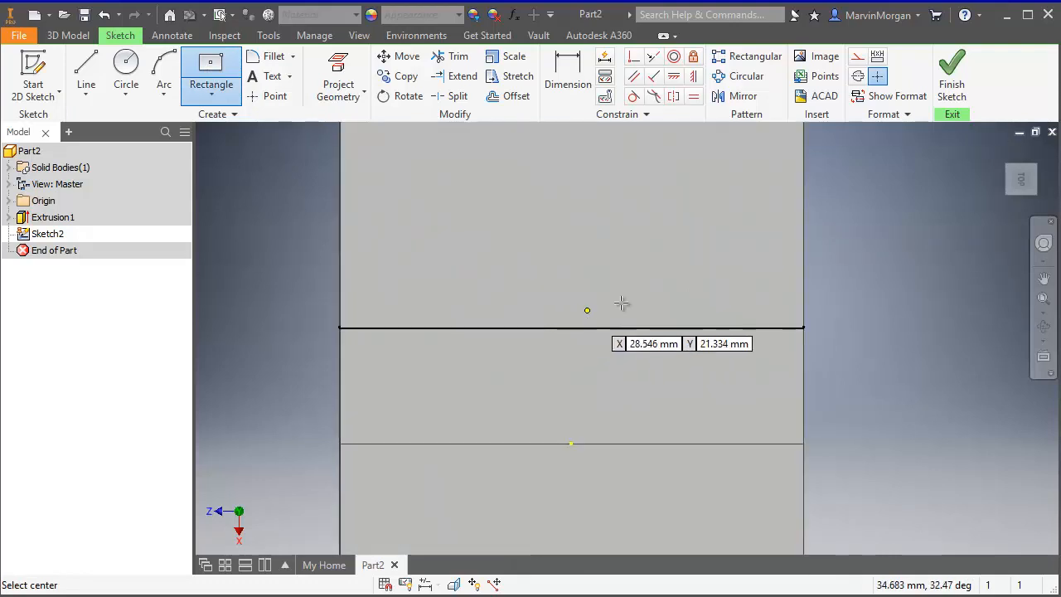
{"action": "left_click", "coordinate": [1043, 328]}
{"action": "mouse_move", "coordinate": [834, 355]}
{"action": "left_mouse_down"}
{"action": "mouse_move", "coordinate": [877, 299]}
{"action": "mouse_move", "coordinate": [553, 511]}
{"action": "left_mouse_up"}
{"action": "left_click_drag", "start_coordinate": [575, 419], "coordinate": [563, 339]}
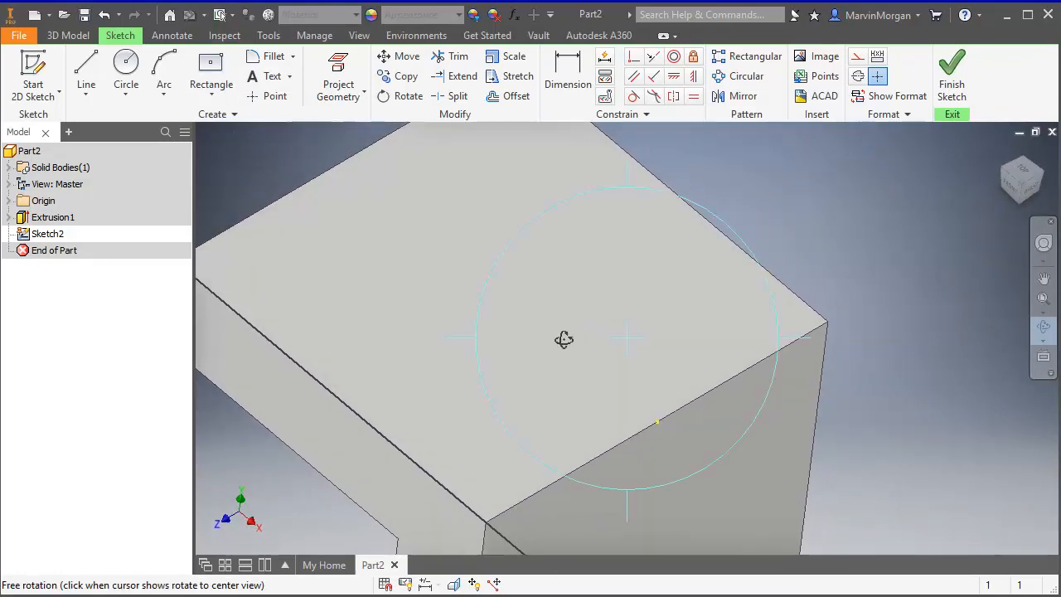
{"action": "middle_click_drag", "start_coordinate": [564, 339], "coordinate": [547, 324]}
{"action": "right_click", "coordinate": [588, 327]}
{"action": "left_click", "coordinate": [591, 323]}
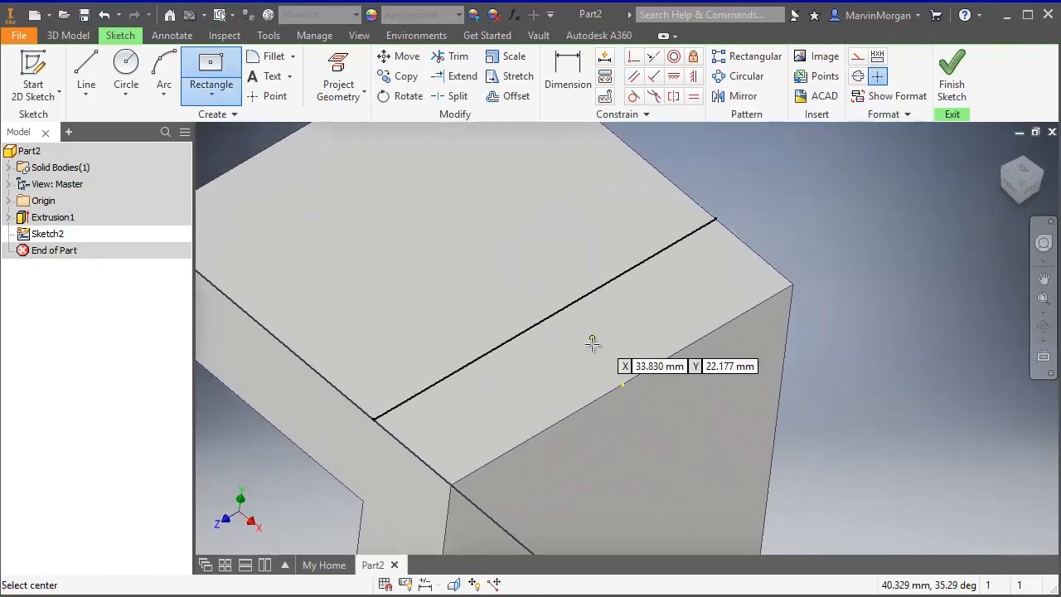
{"action": "left_click", "coordinate": [555, 423]}
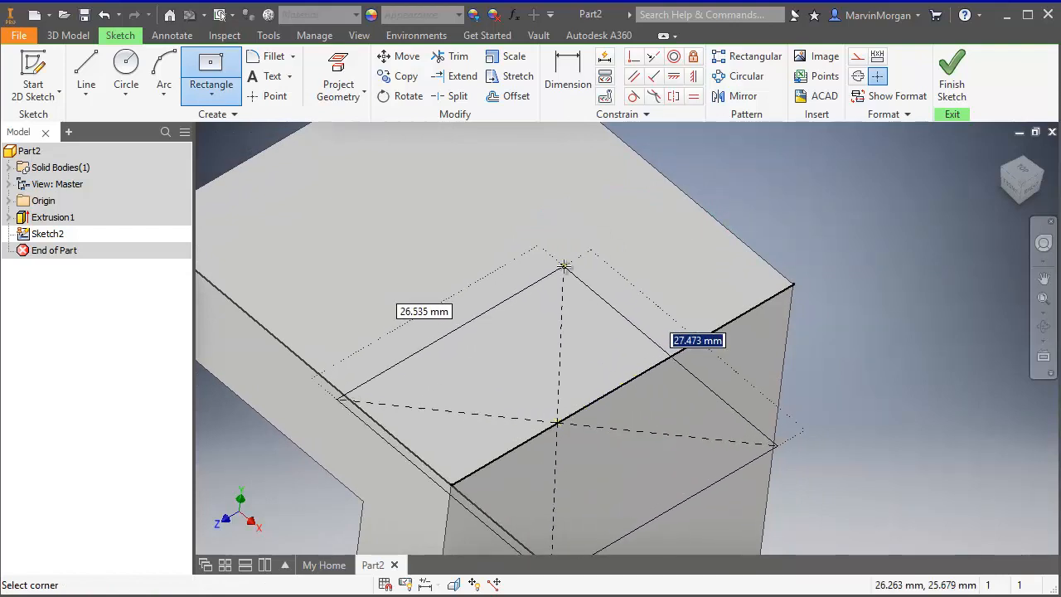
{"action": "key", "text": "Escape"}
Draw a two-point rectangle on the upper flange, 20 mm along the edge above the vertical web and 25 mm inward from it
{"action": "left_click", "coordinate": [212, 94]}
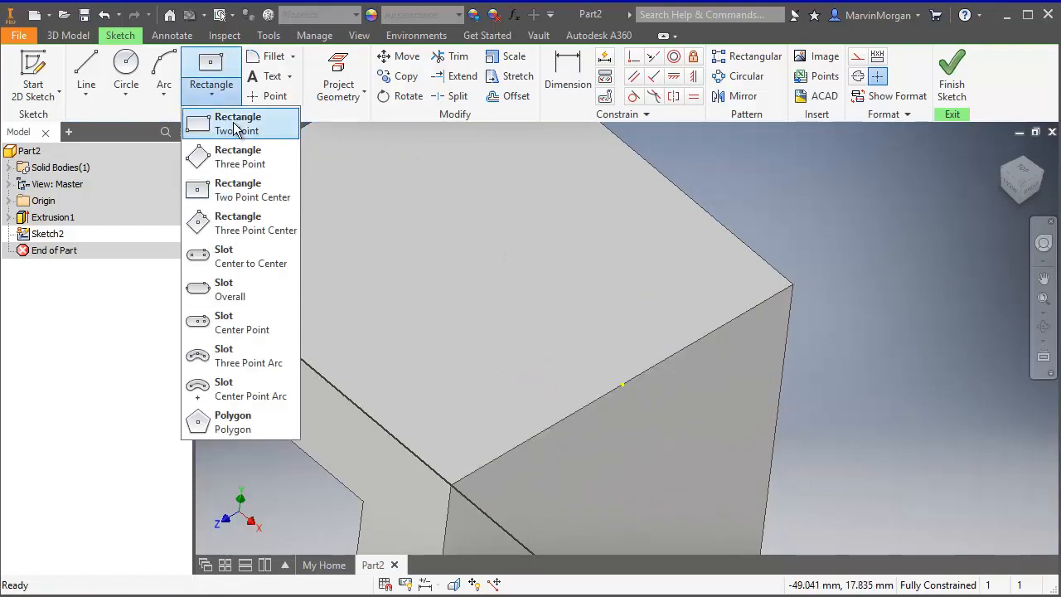
{"action": "left_click", "coordinate": [236, 125]}
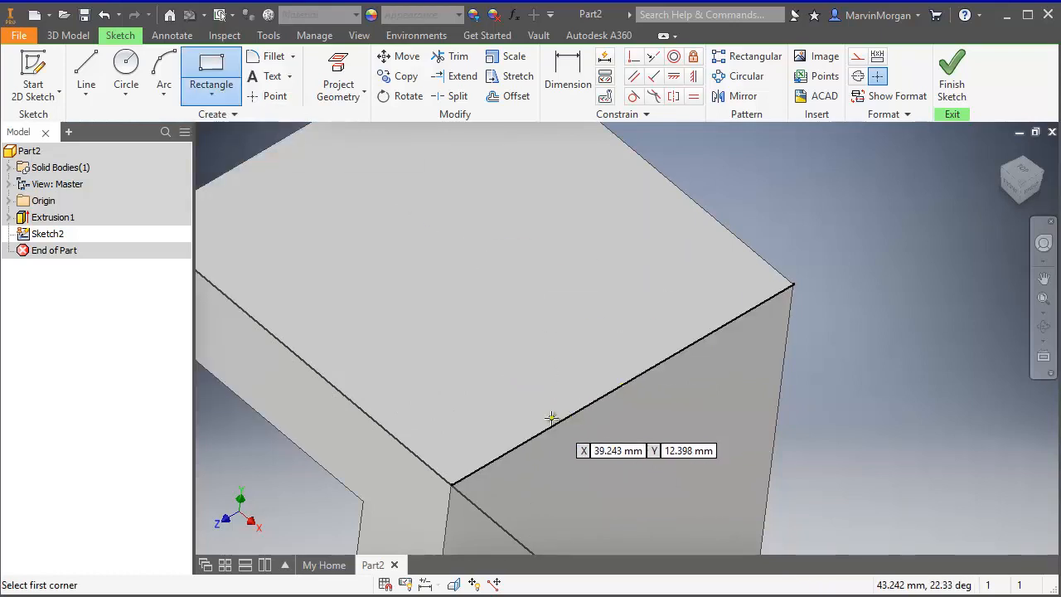
{"action": "left_click", "coordinate": [531, 437]}
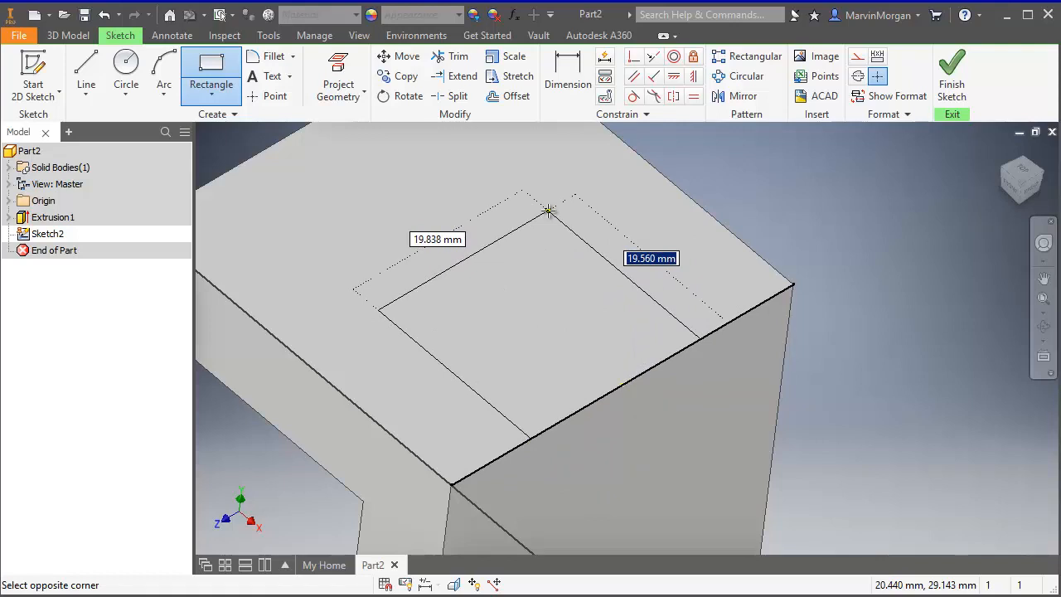
{"action": "type", "text": "25"}
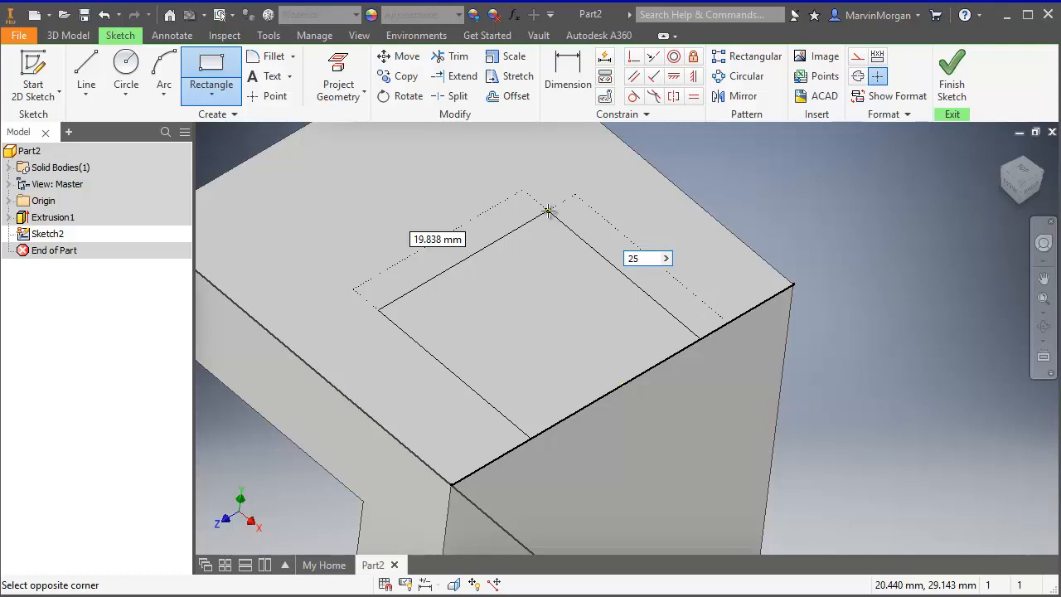
{"action": "key", "text": "Tab"}
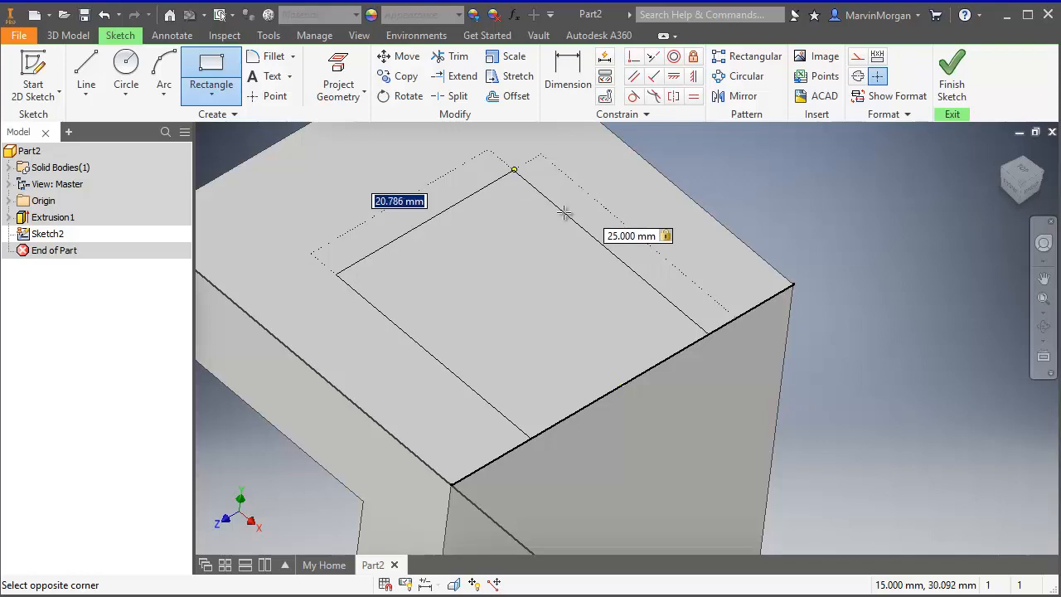
{"action": "type", "text": "20"}
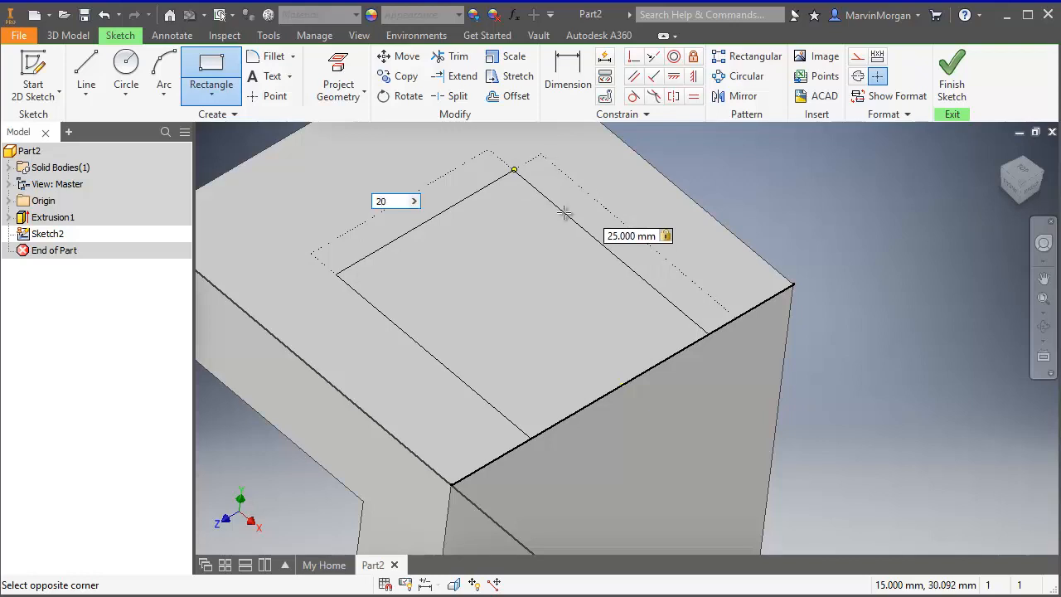
{"action": "key", "text": "Tab"}
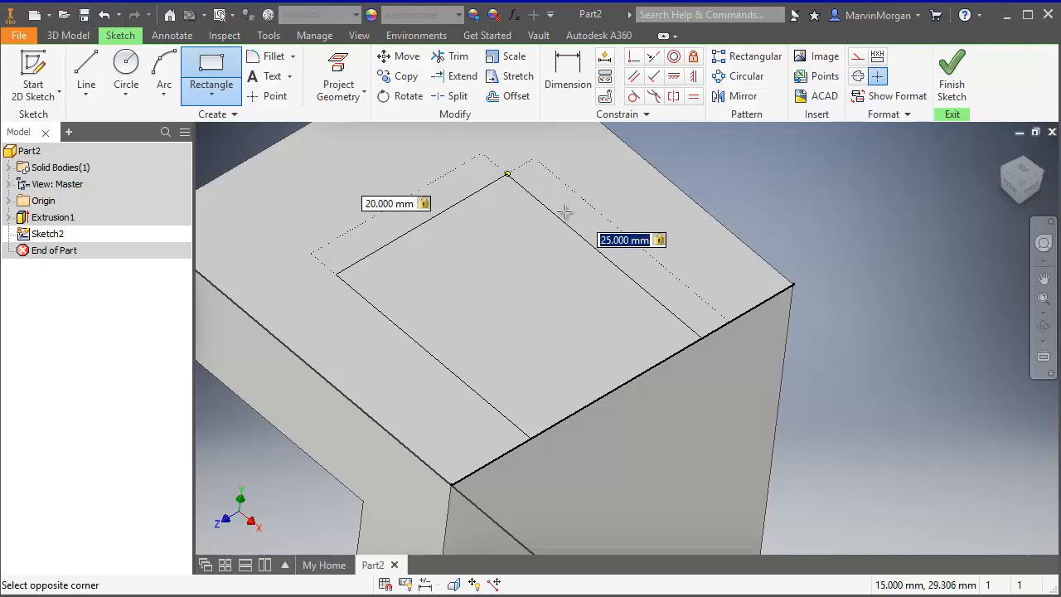
{"action": "key", "text": "Return"}
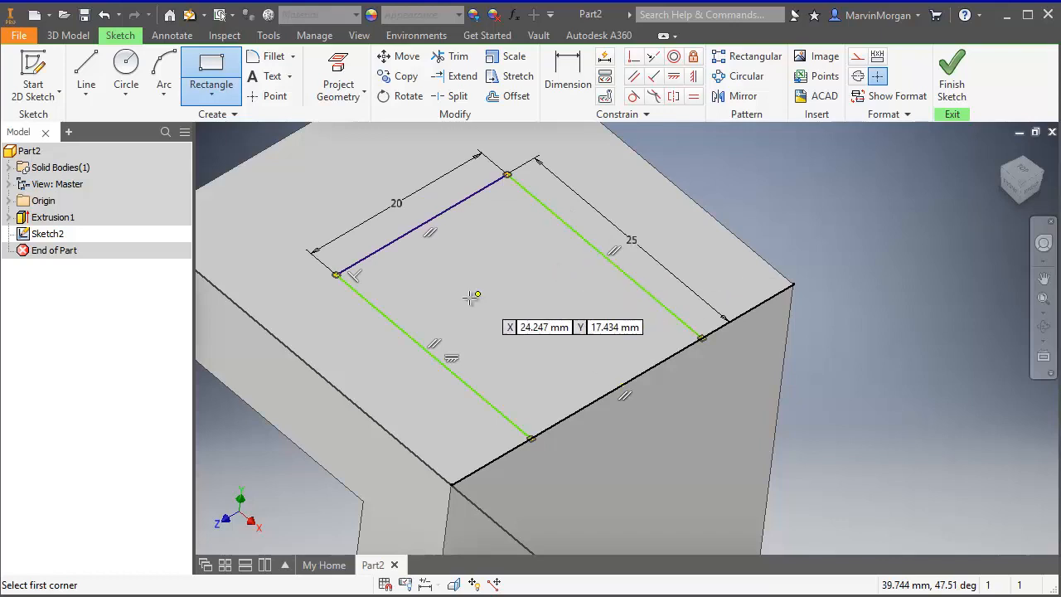
Dimension the distance between the flange's long side edge and the nearest parallel side of the rectangle to 10 mm
{"action": "left_click", "coordinate": [568, 75]}
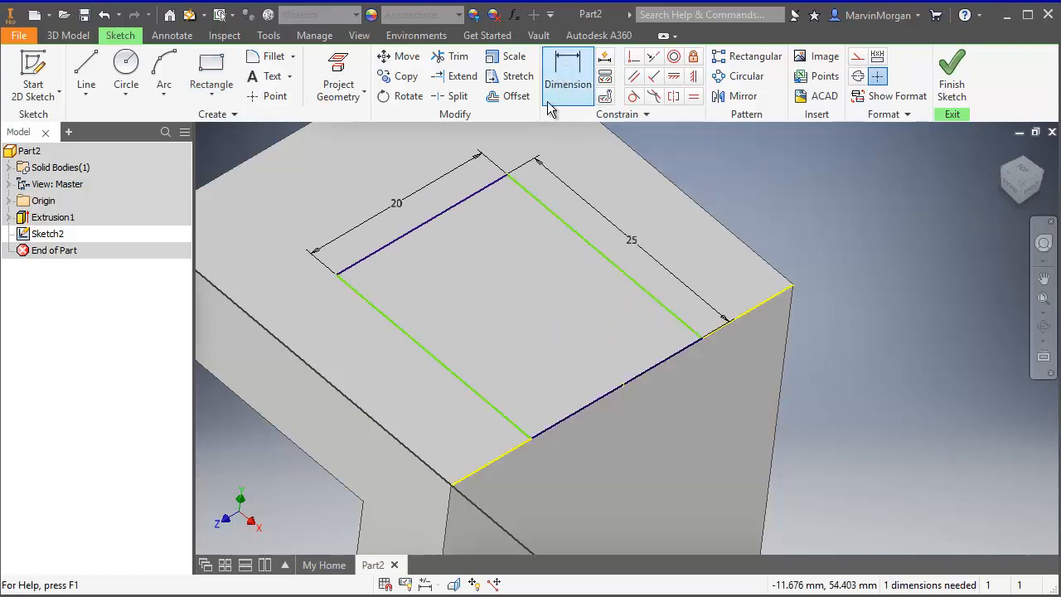
{"action": "left_click", "coordinate": [369, 423]}
{"action": "left_click", "coordinate": [421, 352]}
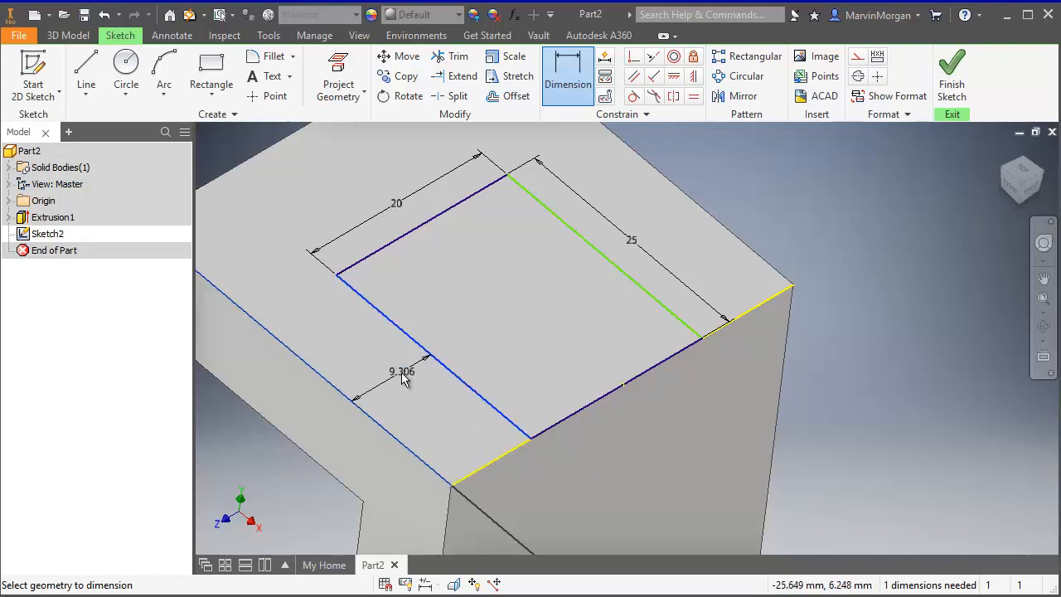
{"action": "left_click", "coordinate": [401, 377]}
{"action": "type", "text": "10"}
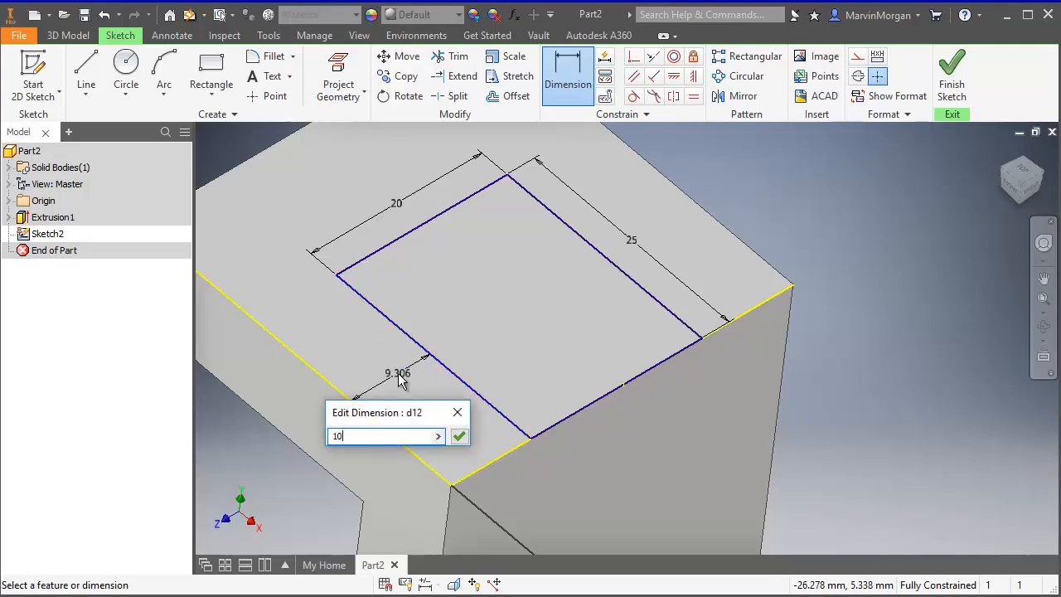
{"action": "key", "text": "Return"}
{"action": "middle_click_drag", "start_coordinate": [533, 318], "coordinate": [527, 313]}
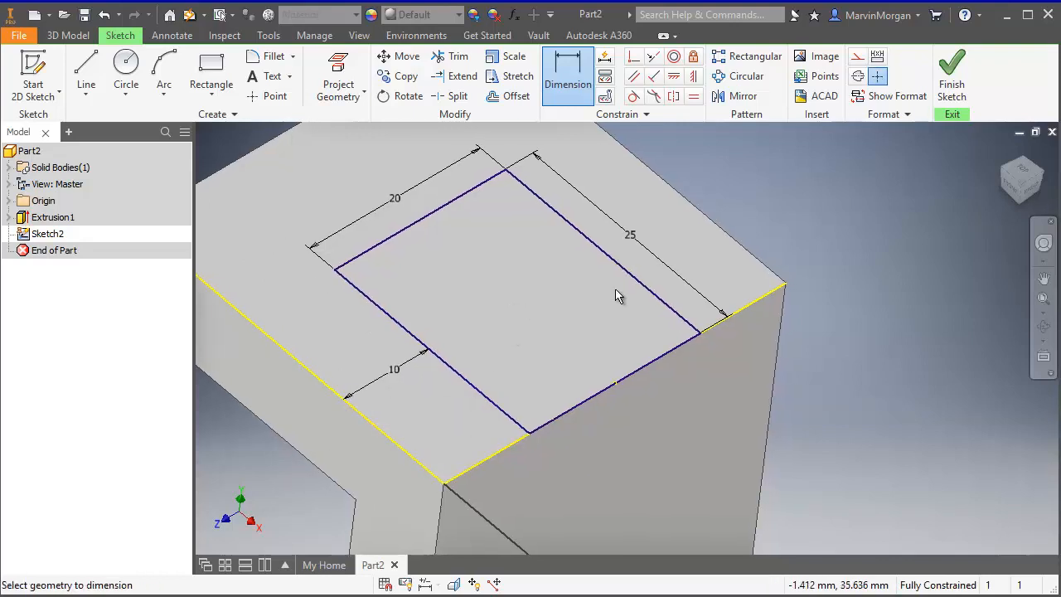
Finish the rectangle sketch and extrude it as a 25 mm deep cut down through the flange and into the web
{"action": "scroll", "coordinate": [621, 293], "scroll_direction": "down", "scroll_amount": 5}
{"action": "middle_click_drag", "start_coordinate": [624, 295], "coordinate": [572, 255]}
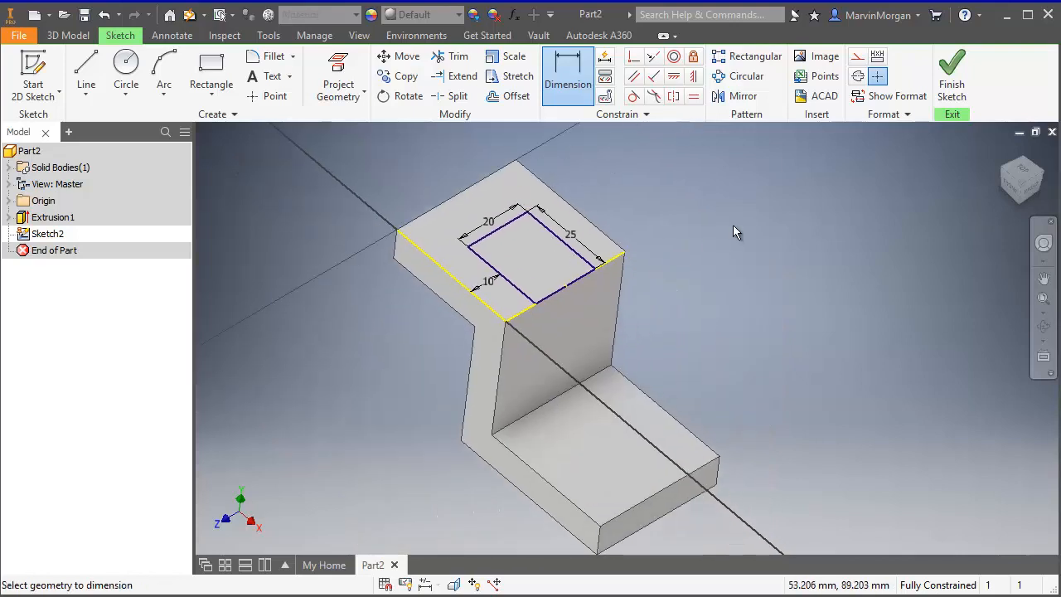
{"action": "left_click", "coordinate": [951, 79]}
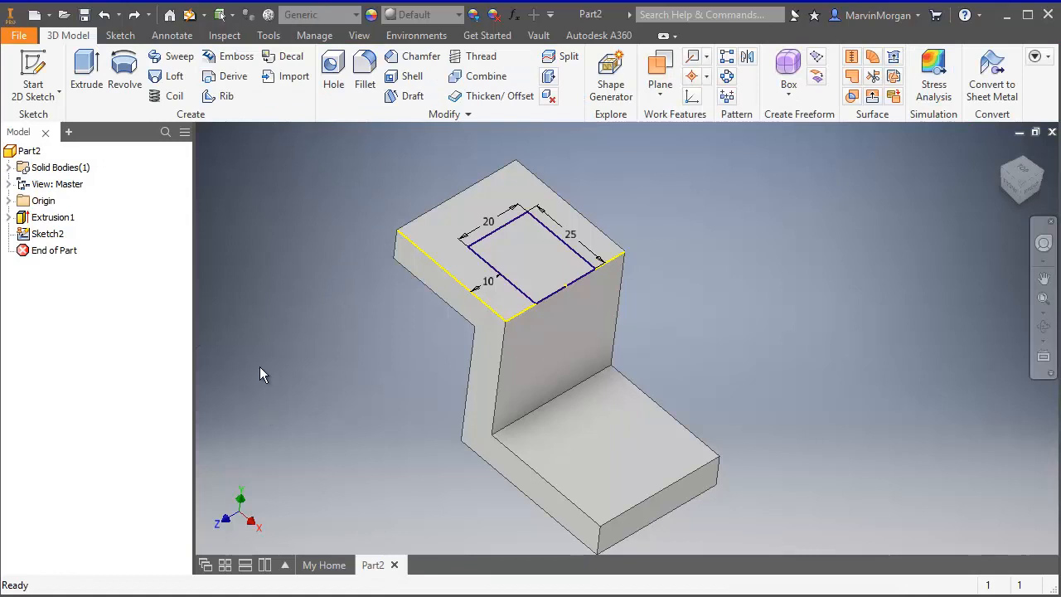
{"action": "left_click", "coordinate": [94, 80]}
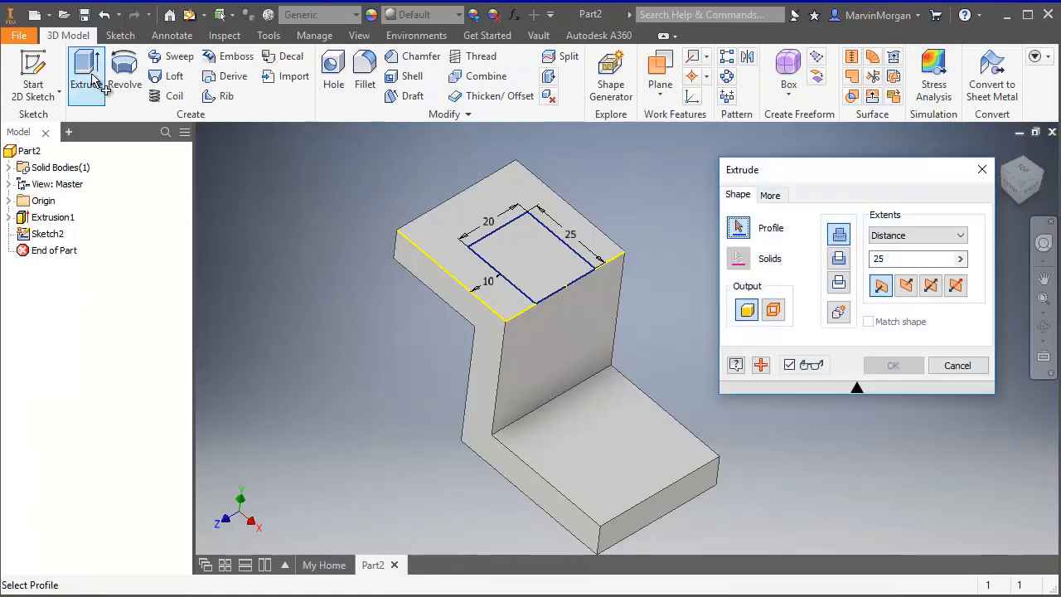
{"action": "left_click", "coordinate": [839, 259]}
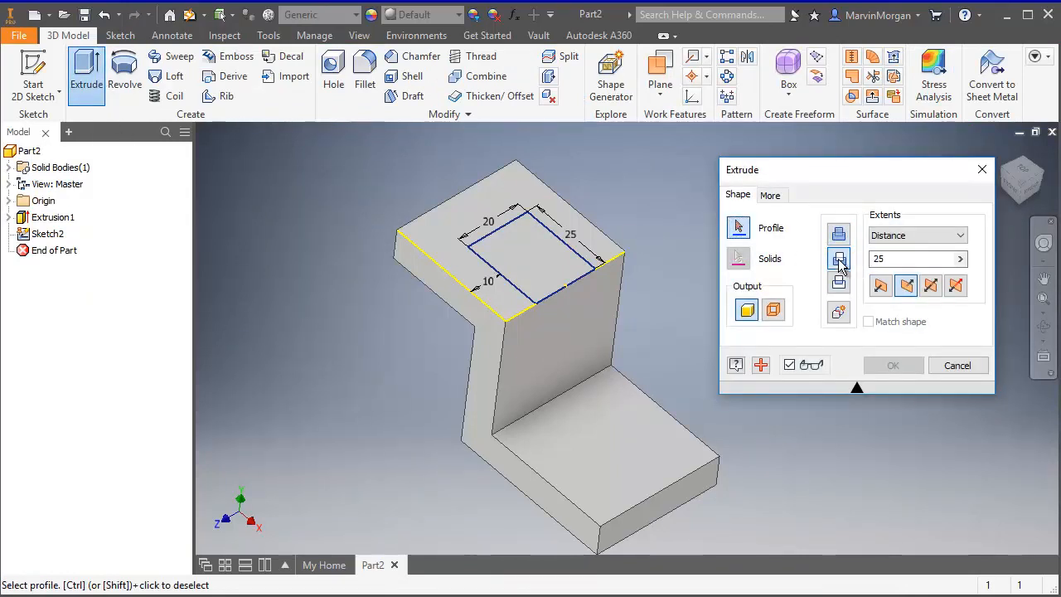
{"action": "left_click", "coordinate": [551, 262]}
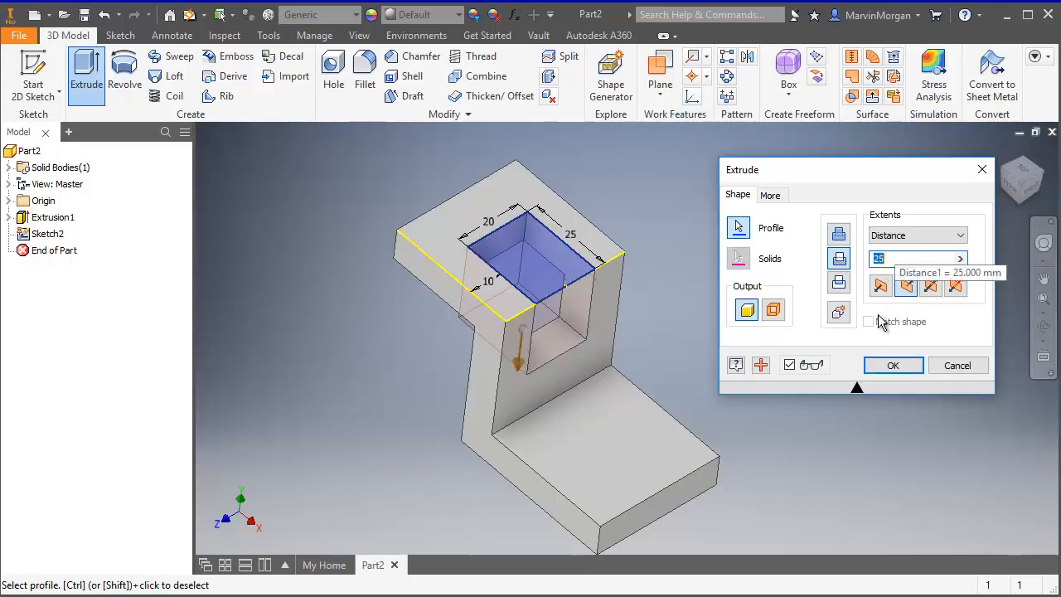
{"action": "left_click", "coordinate": [891, 365]}
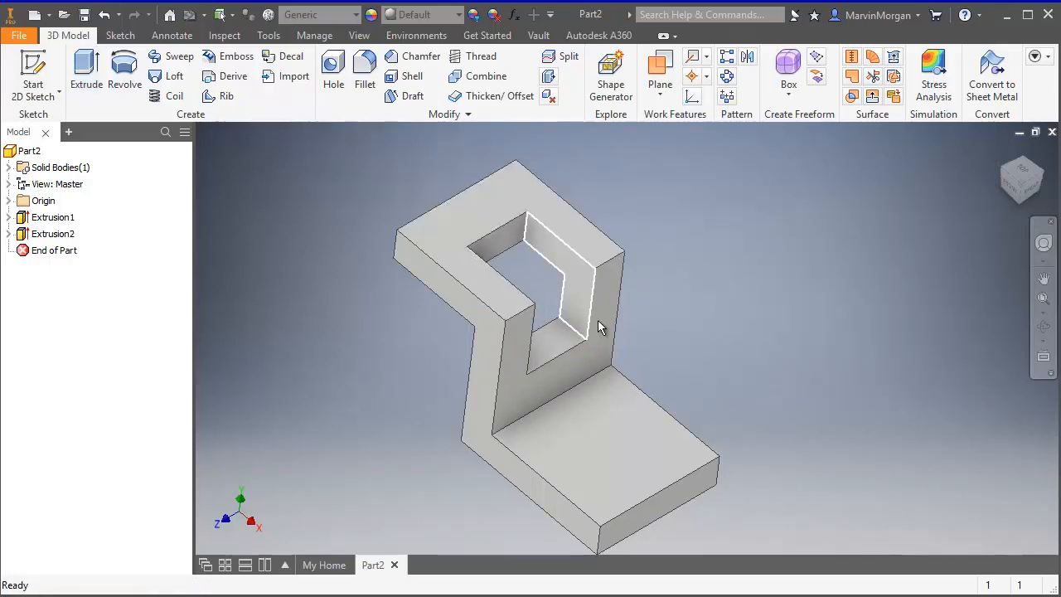
Start a new 2D sketch on the top face of the lower flange
{"action": "left_click", "coordinate": [1044, 278]}
{"action": "mouse_move", "coordinate": [858, 326]}
{"action": "left_mouse_down"}
{"action": "mouse_move", "coordinate": [820, 286]}
{"action": "mouse_move", "coordinate": [743, 269]}
{"action": "left_mouse_up"}
{"action": "left_click", "coordinate": [34, 74]}
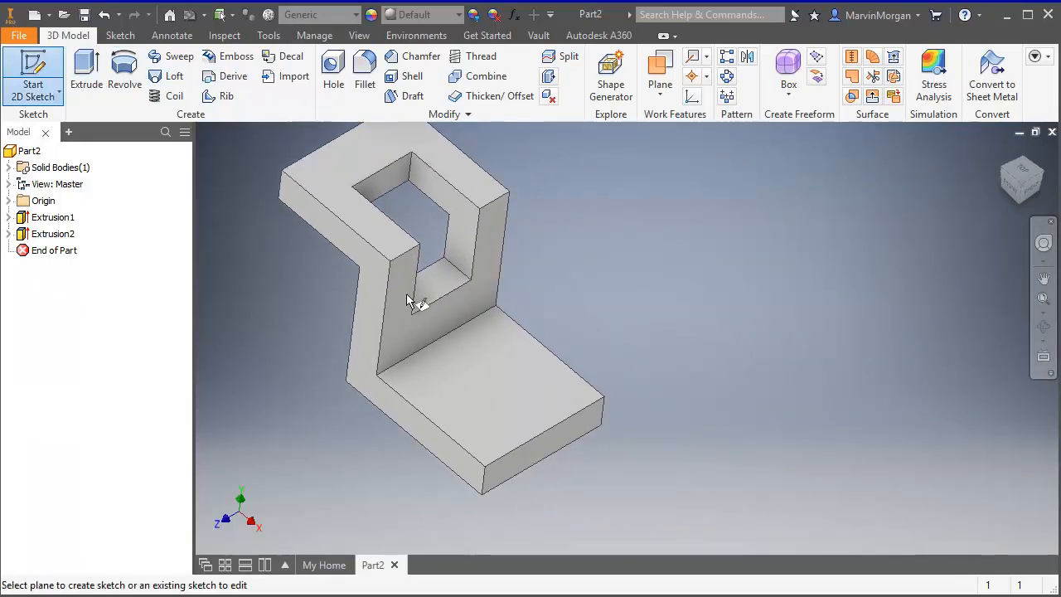
{"action": "left_click", "coordinate": [528, 413]}
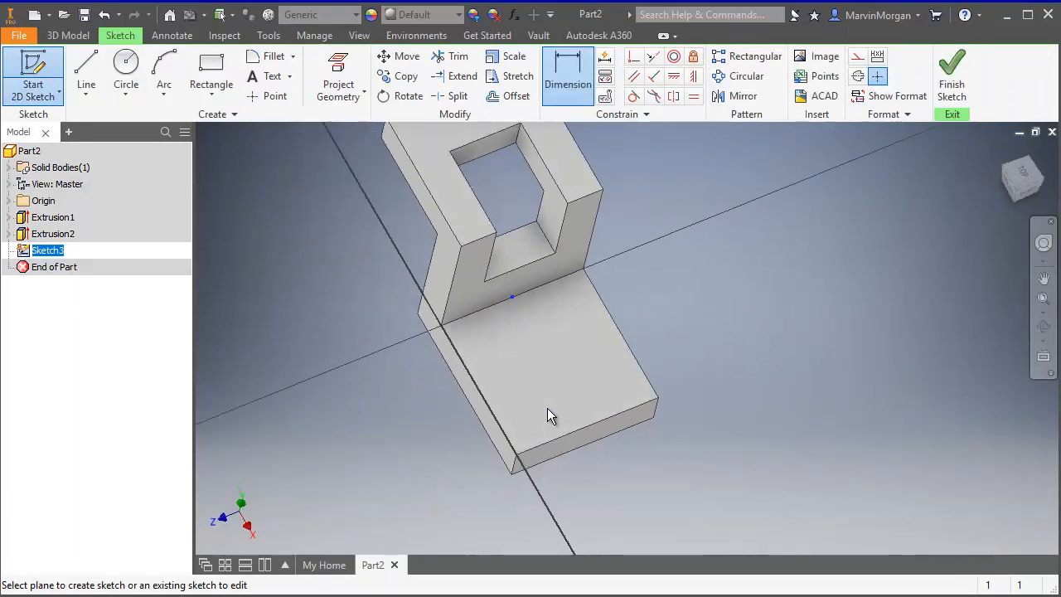
Draw a two-point rectangle from the lower flange's outer end edge, 20 mm along that edge and 15 mm inward
{"action": "left_click", "coordinate": [213, 70]}
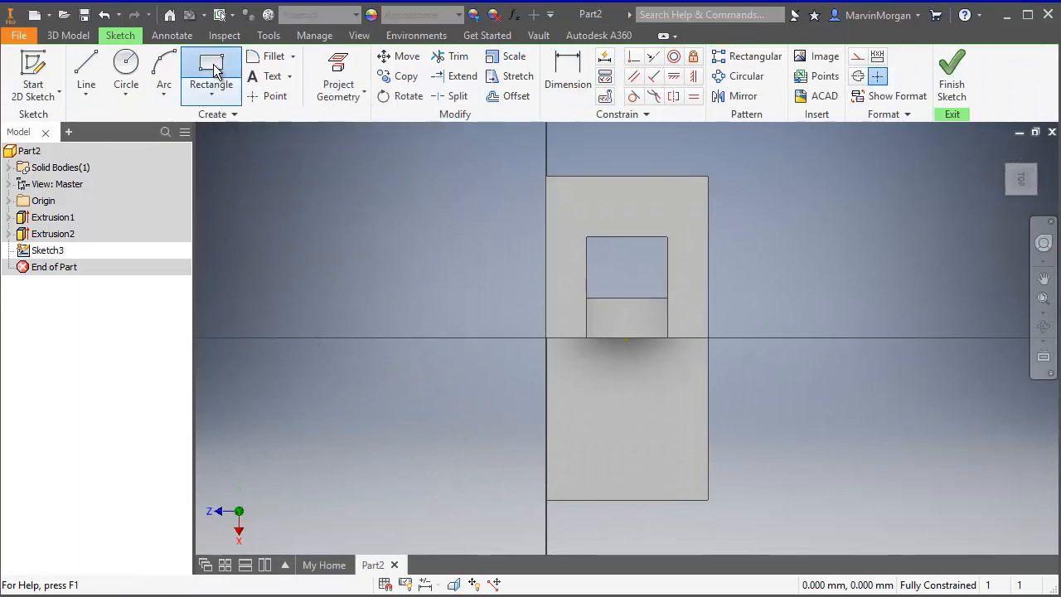
{"action": "left_click", "coordinate": [584, 500]}
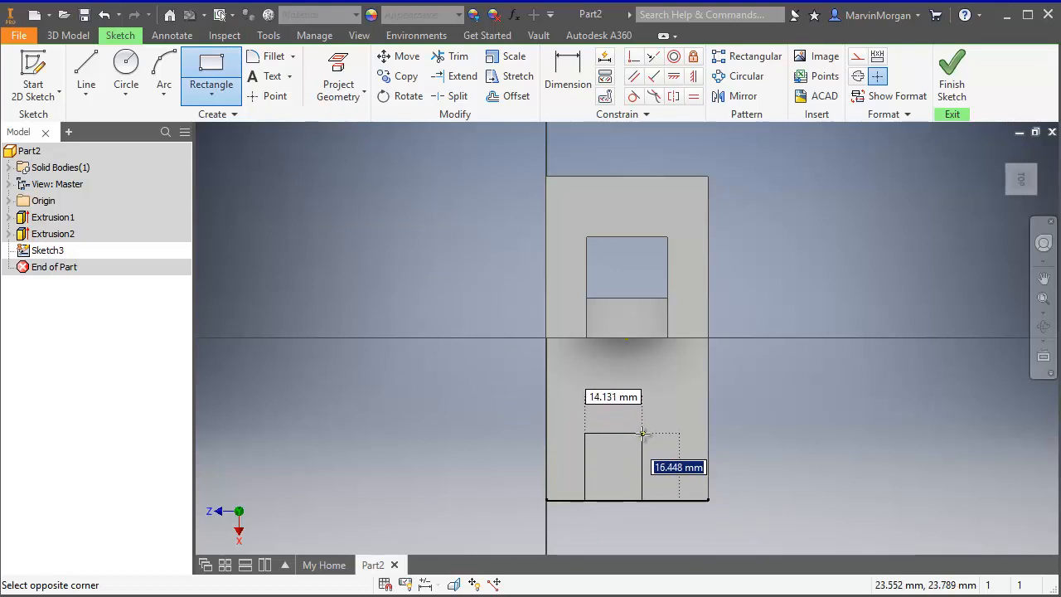
{"action": "type", "text": "1"}
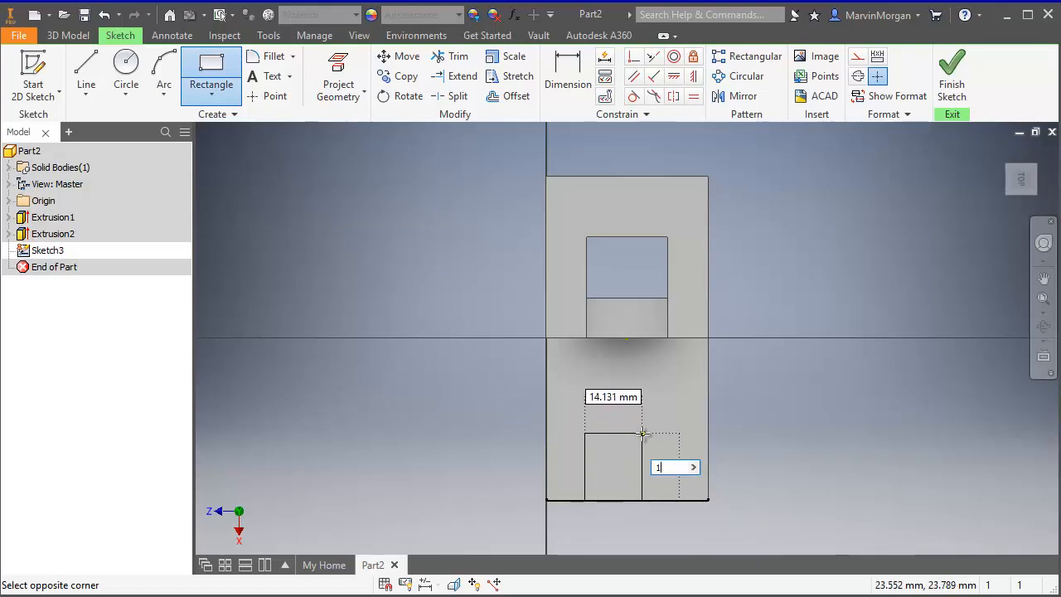
{"action": "type", "text": "5"}
{"action": "key", "text": "Tab"}
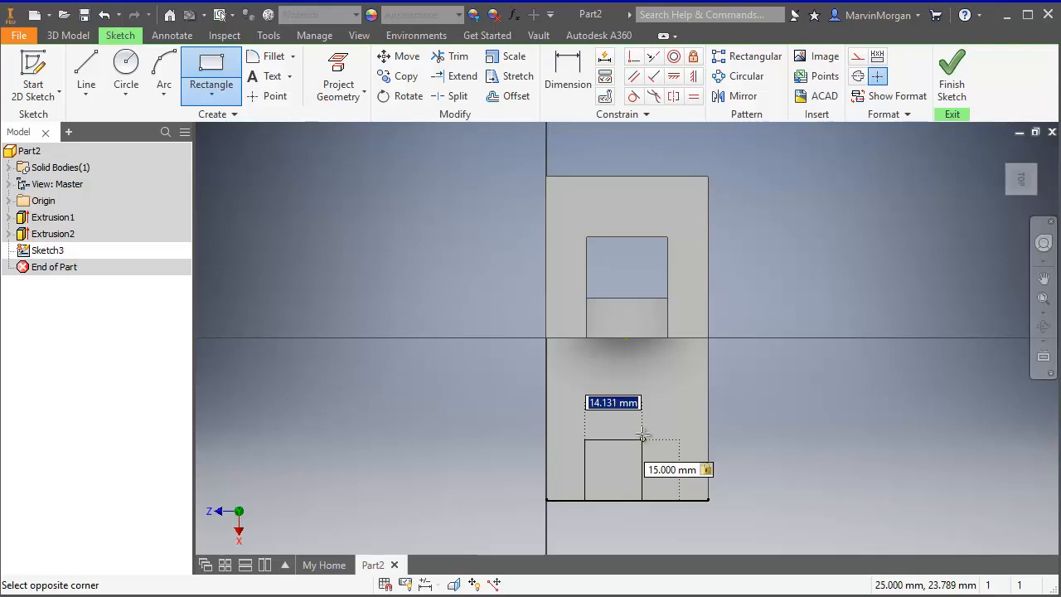
{"action": "type", "text": "20"}
{"action": "key", "text": "Tab"}
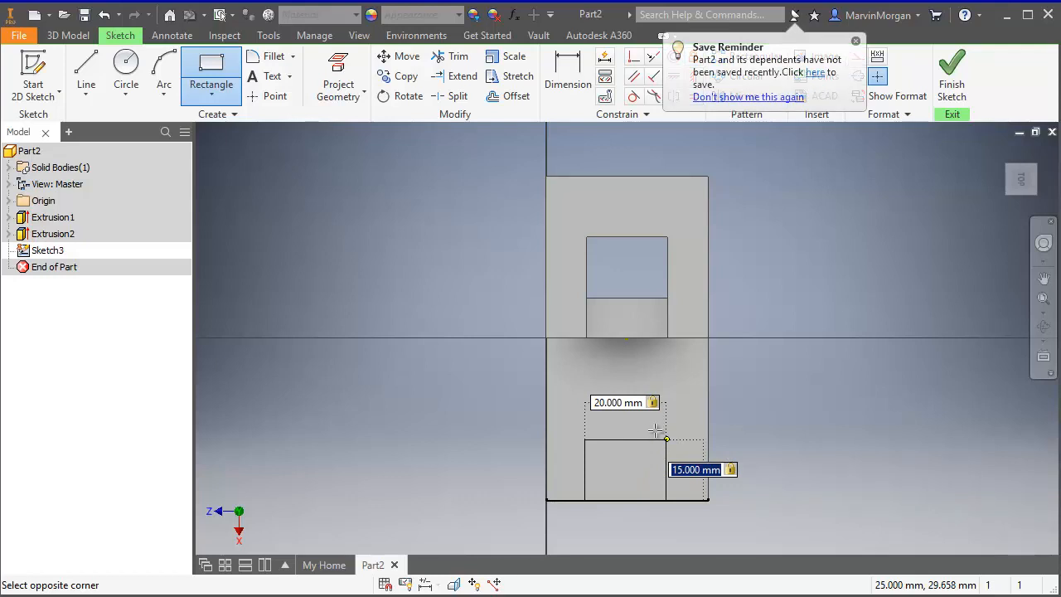
{"action": "key", "text": "Return"}
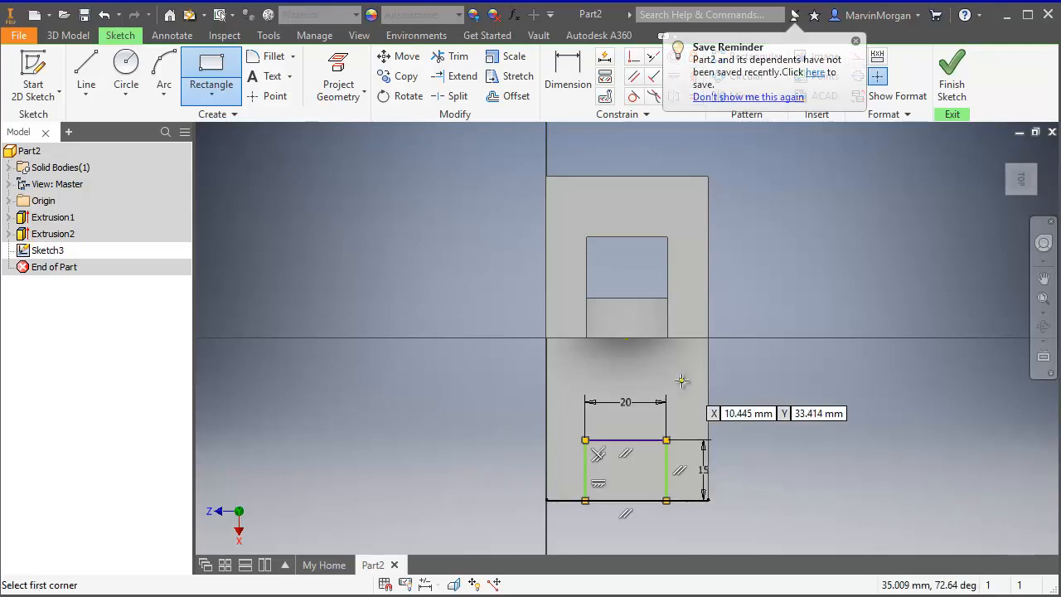
Dimension the distance between the lower flange's long side edge and the nearest parallel side of the rectangle to 10 mm
{"action": "left_click", "coordinate": [570, 73]}
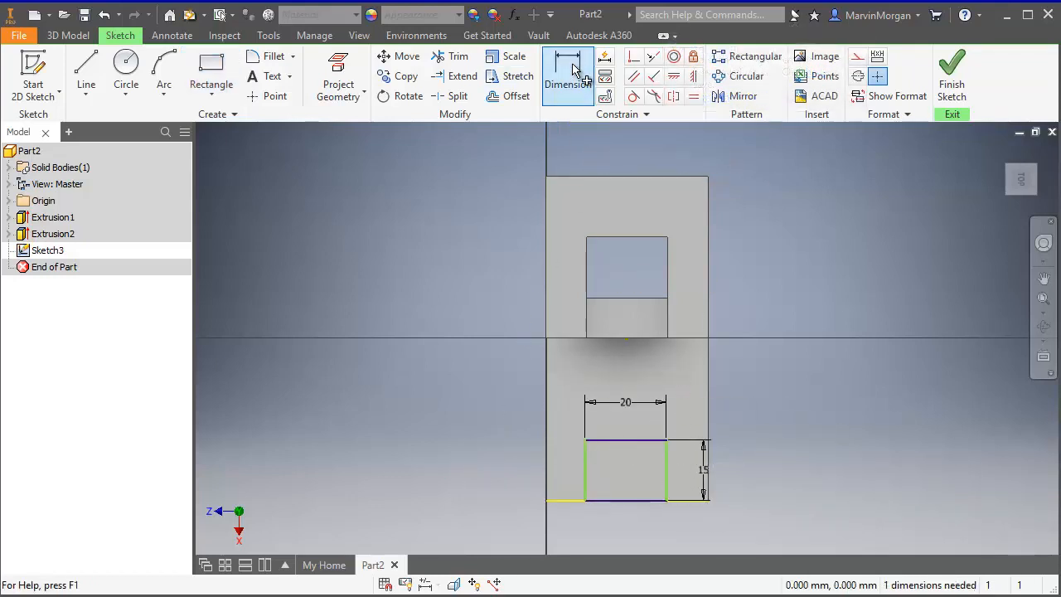
{"action": "left_click", "coordinate": [549, 470]}
{"action": "left_click", "coordinate": [586, 473]}
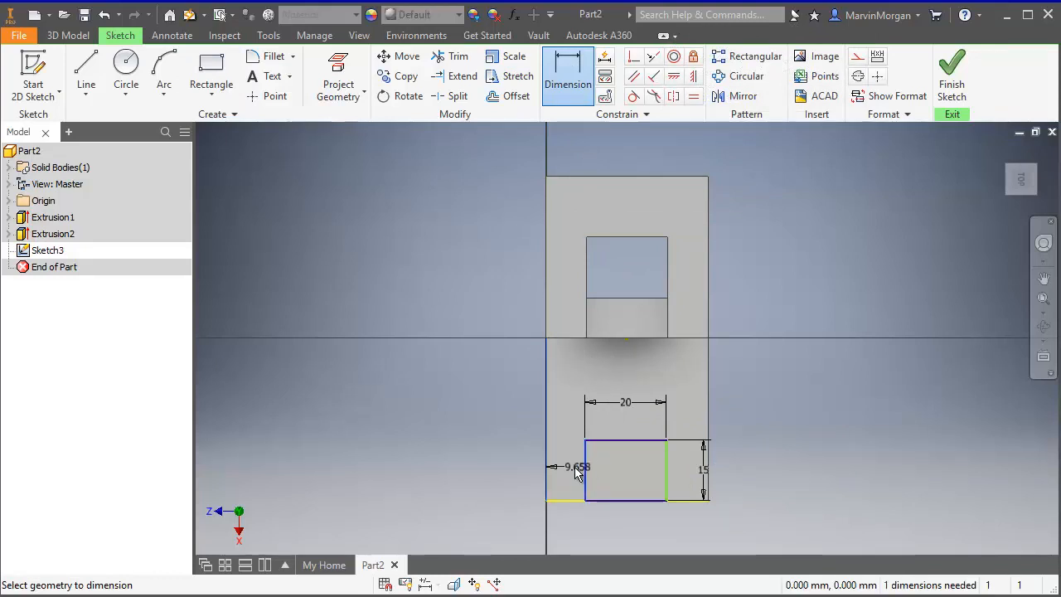
{"action": "left_click", "coordinate": [575, 466]}
{"action": "type", "text": "10"}
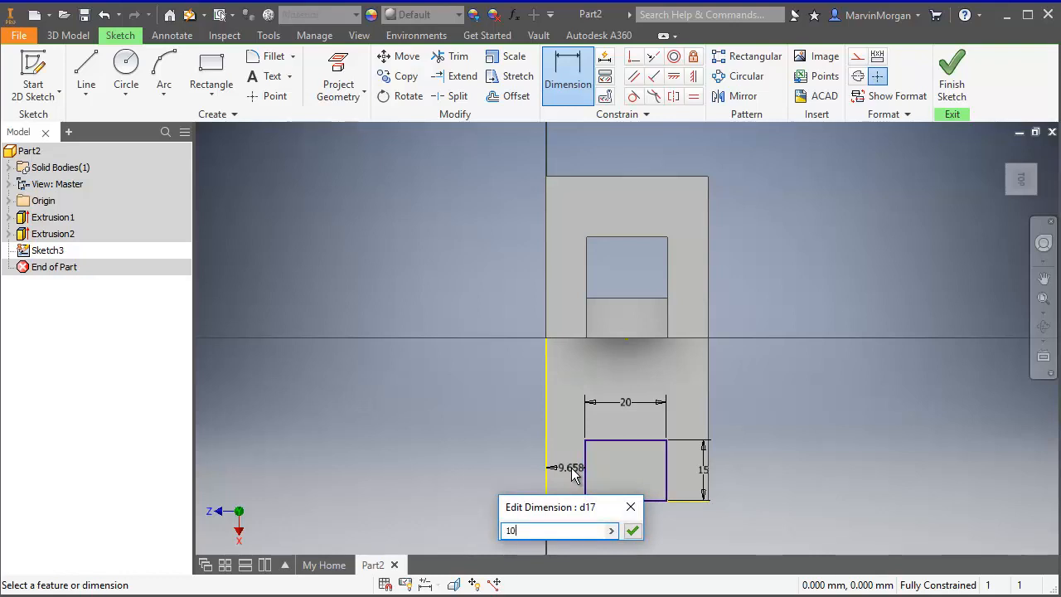
{"action": "key", "text": "Return"}
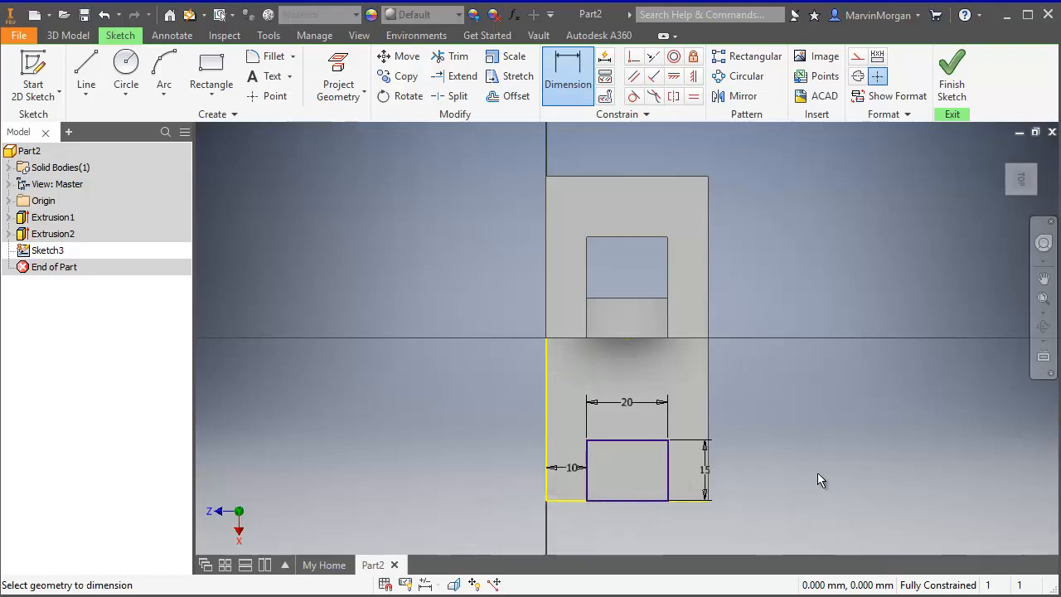
Finish the sketch and extrude the 20 by 15 mm rectangle as a cut down through the full thickness of the lower flange
{"action": "left_click", "coordinate": [953, 83]}
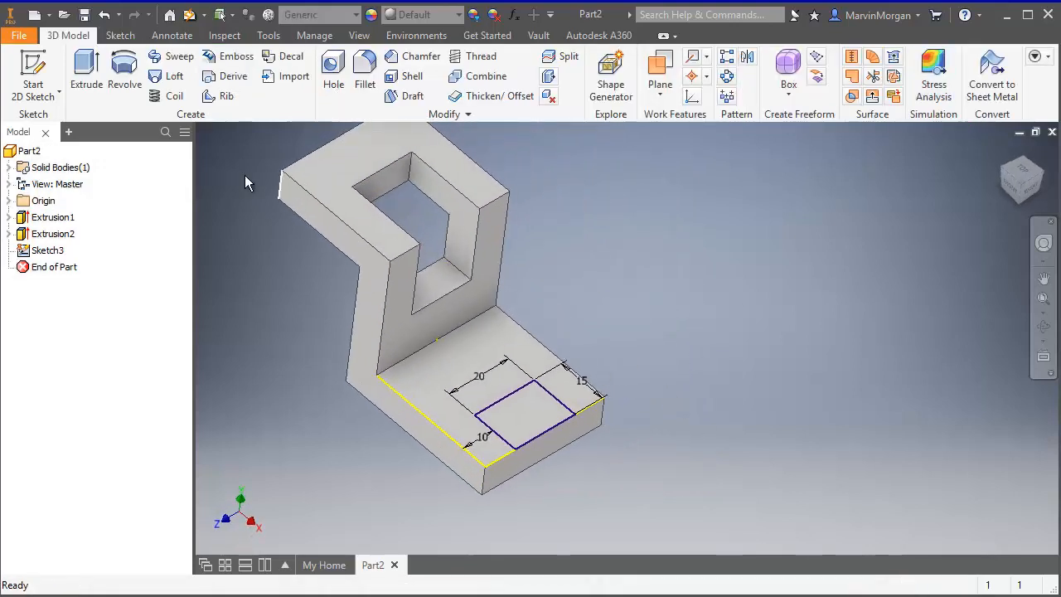
{"action": "left_click", "coordinate": [87, 78]}
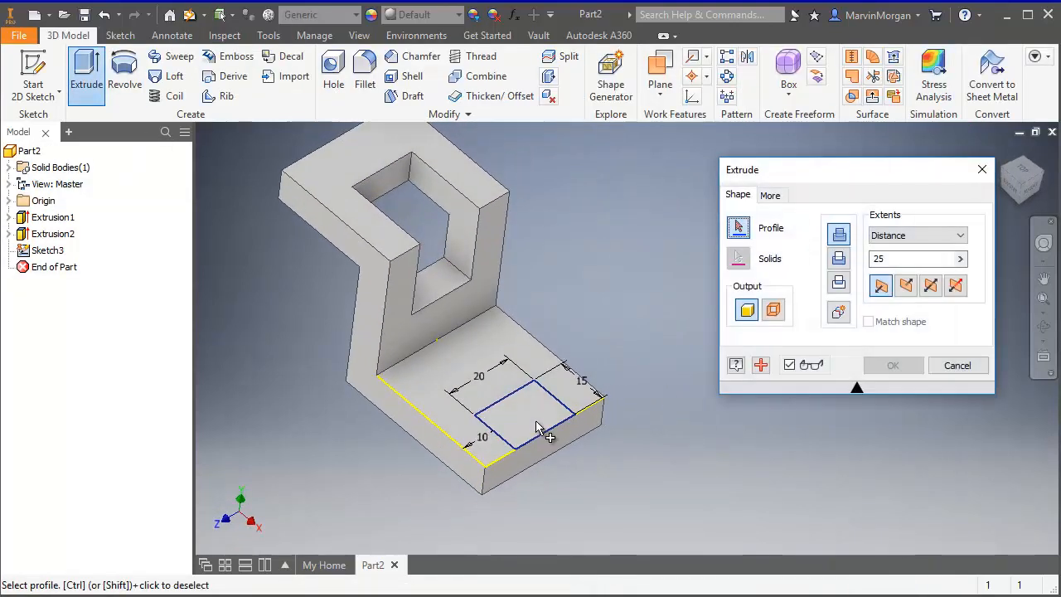
{"action": "left_click", "coordinate": [537, 427]}
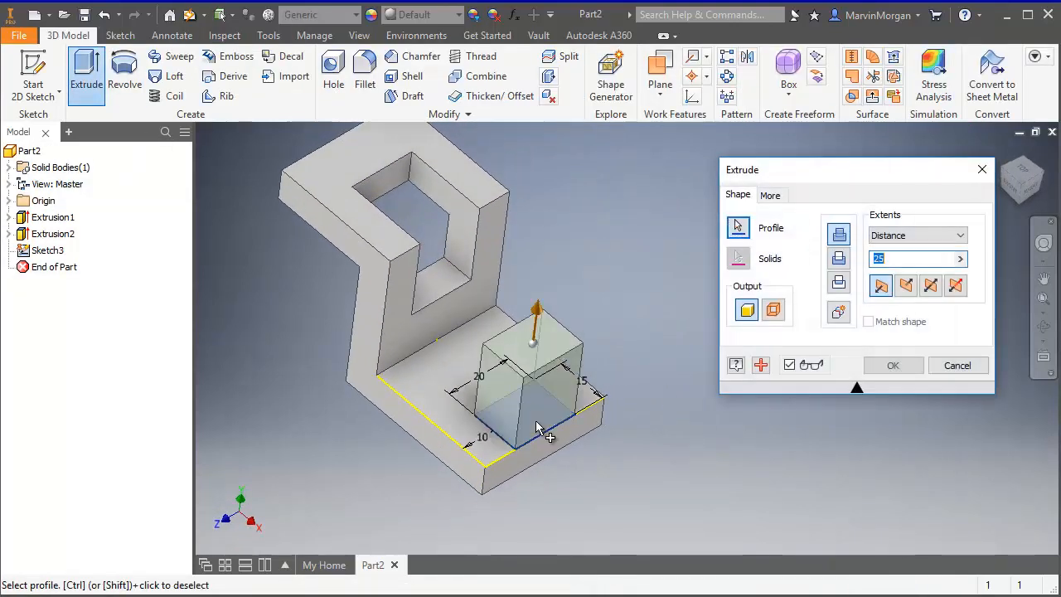
{"action": "left_click", "coordinate": [840, 259]}
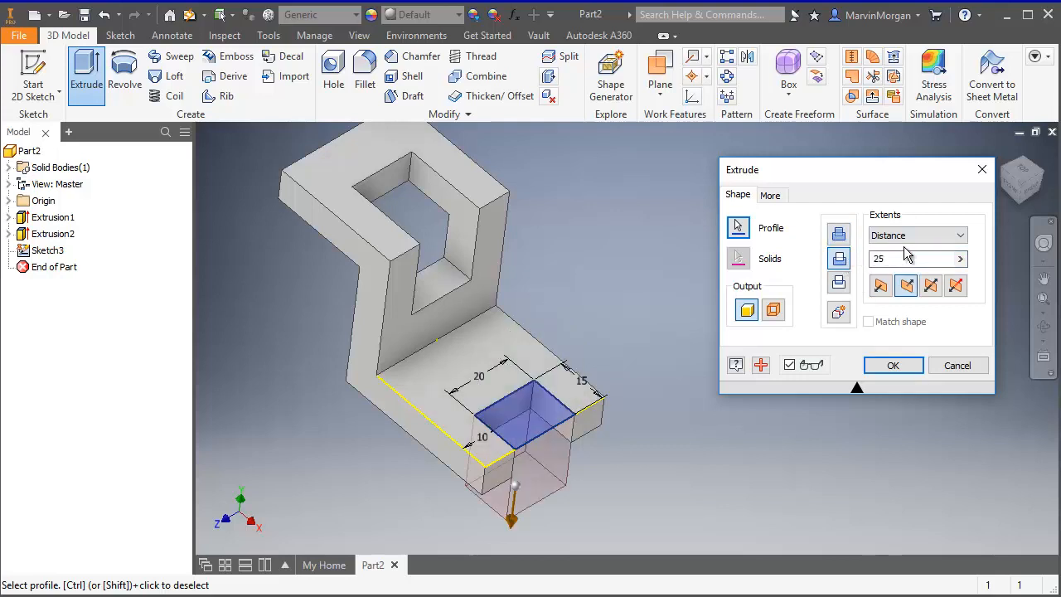
{"action": "left_click", "coordinate": [936, 237]}
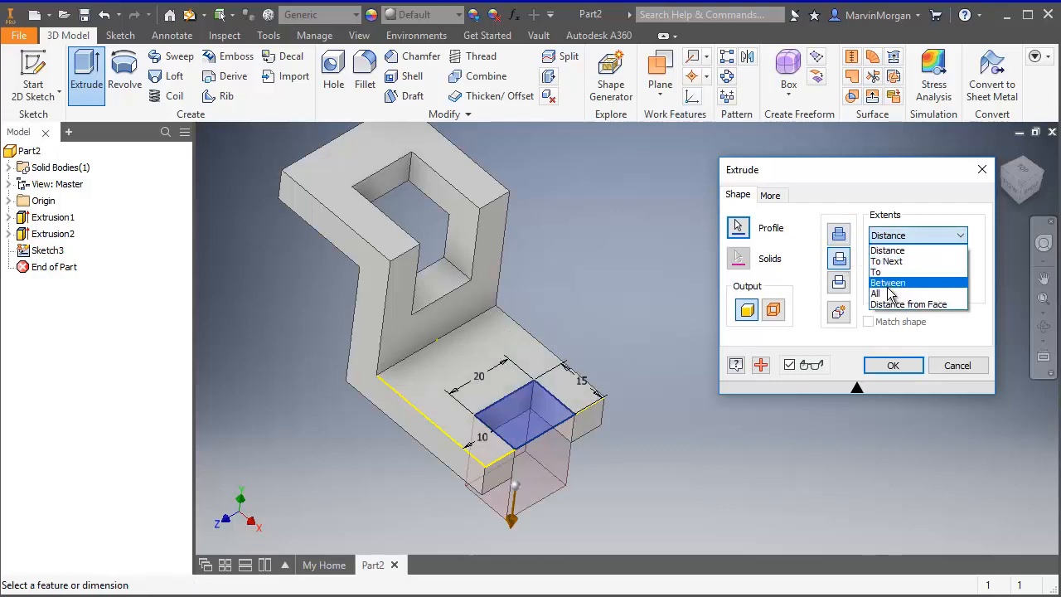
{"action": "left_click", "coordinate": [891, 368]}
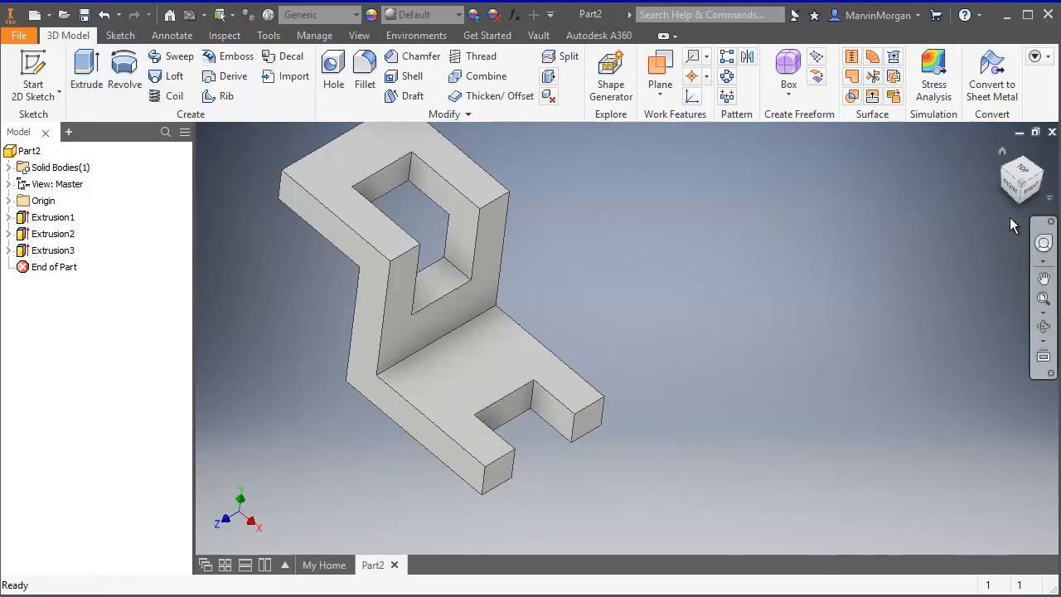
Save the part as Figure P3-6 in the Project 3-1 folder
{"action": "left_click", "coordinate": [1016, 196]}
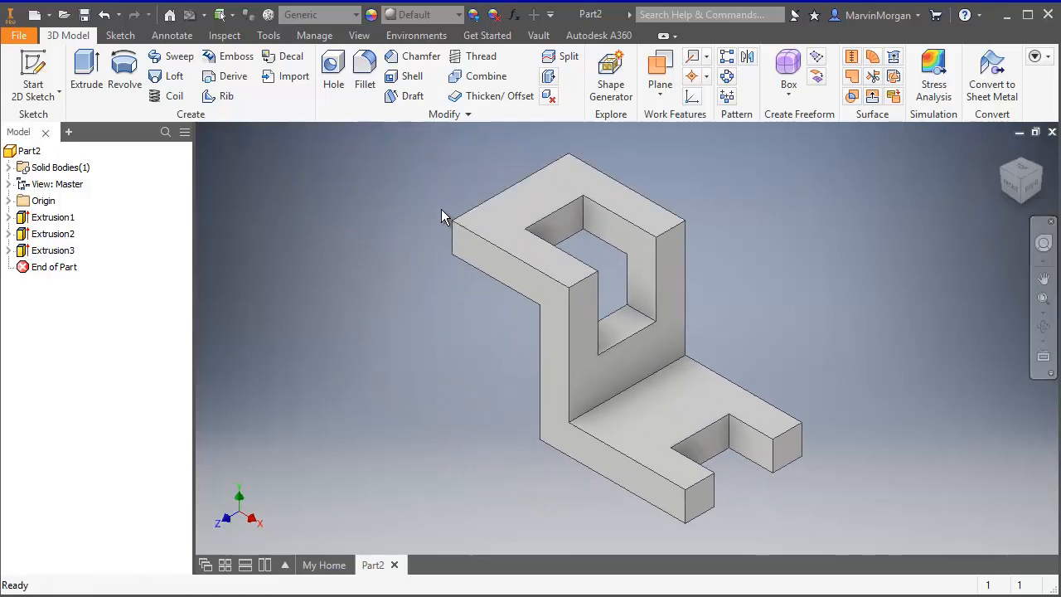
{"action": "left_click", "coordinate": [84, 15]}
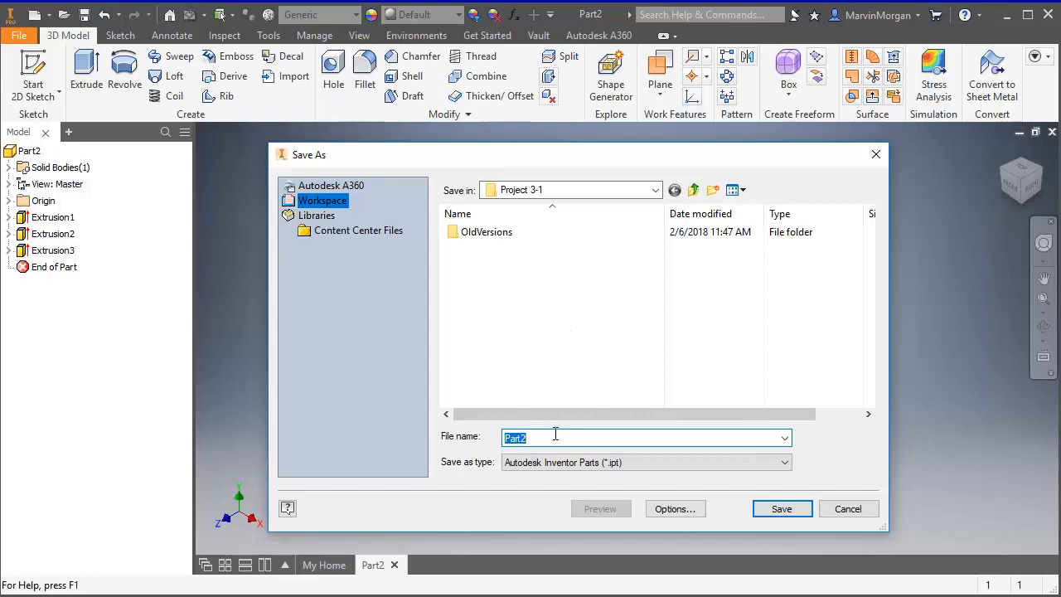
{"action": "type", "text": "Figure P3-6"}
{"action": "left_click", "coordinate": [781, 508]}
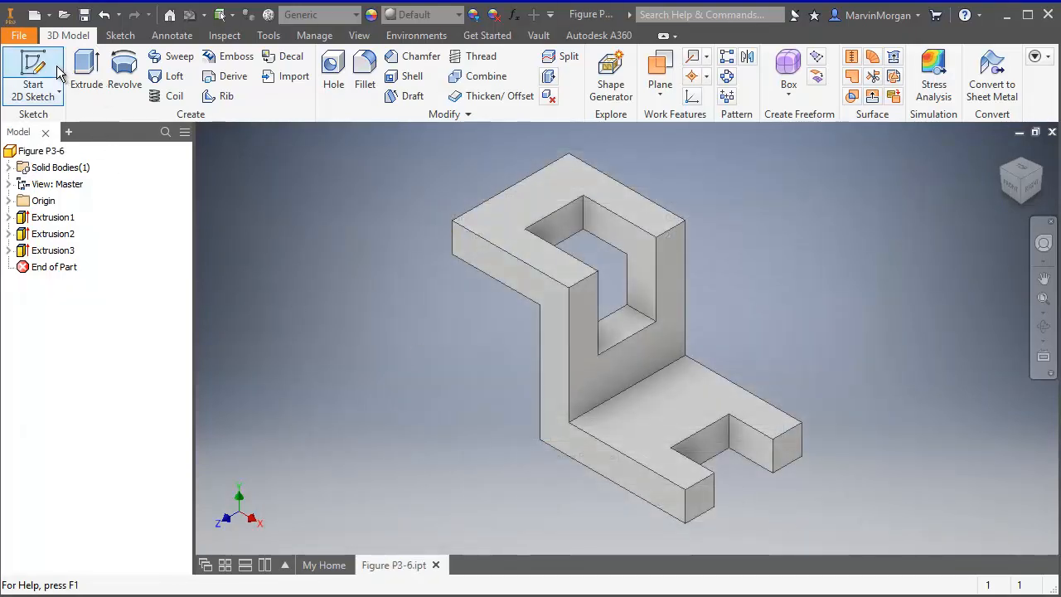
Open the part's iProperties and replace the author in the summary information with the author's full name
{"action": "left_click", "coordinate": [19, 37]}
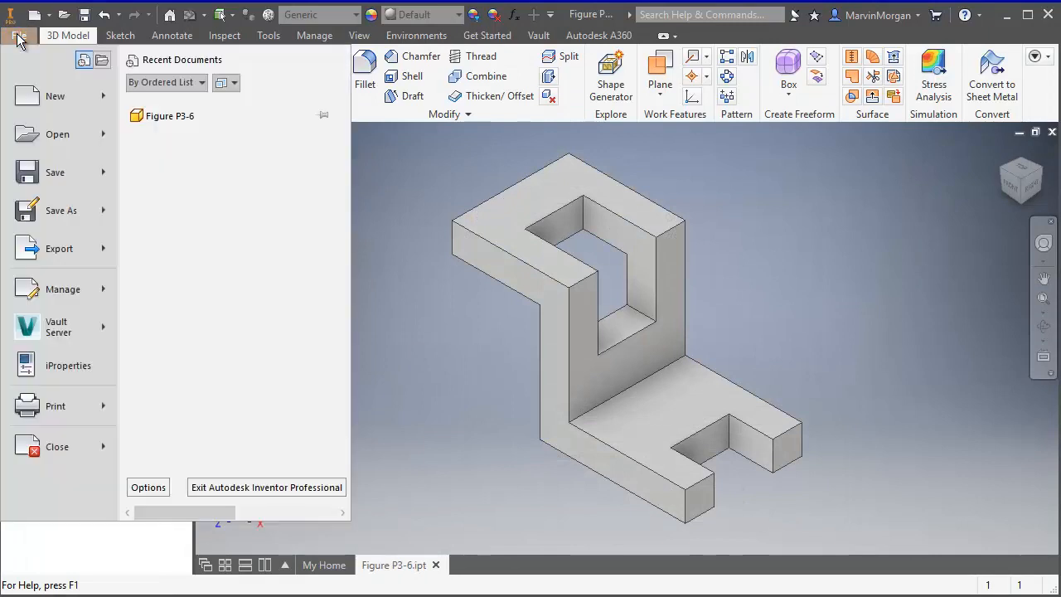
{"action": "left_click", "coordinate": [67, 372]}
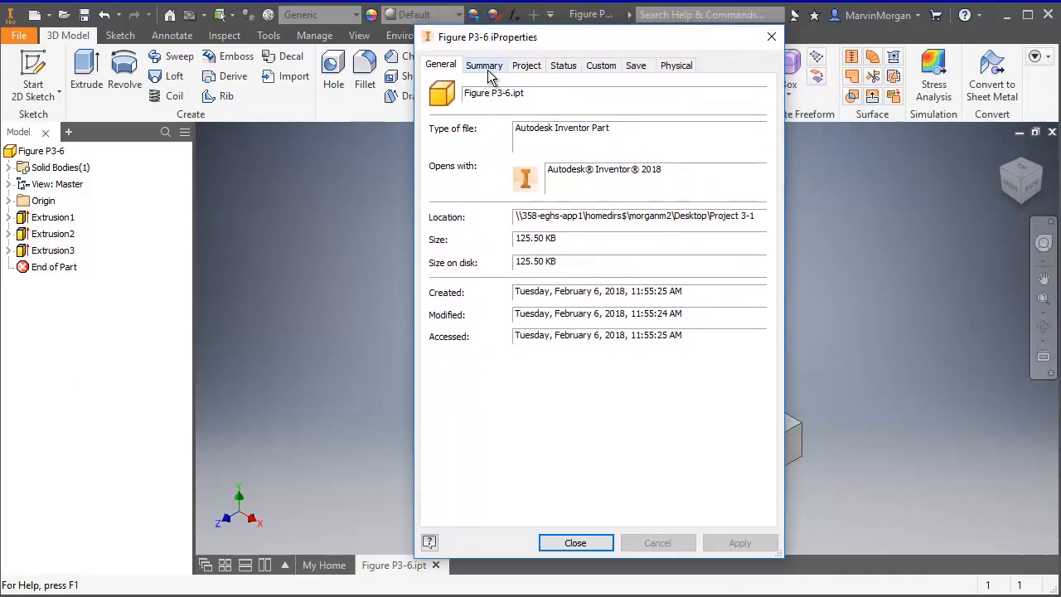
{"action": "left_click", "coordinate": [488, 69]}
{"action": "left_click_drag", "start_coordinate": [575, 134], "coordinate": [509, 138]}
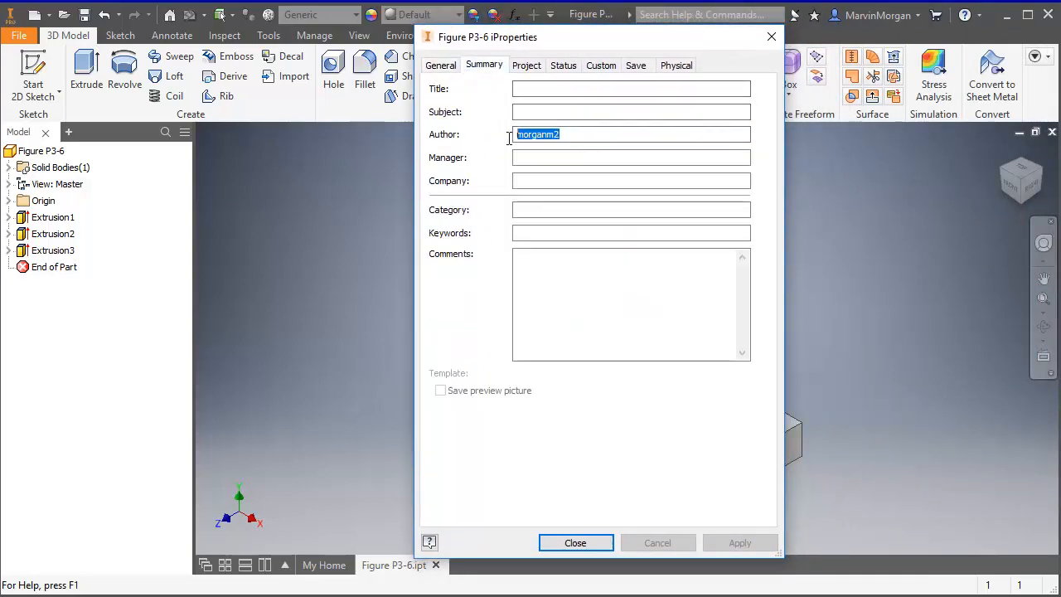
{"action": "type", "text": "Mar"}
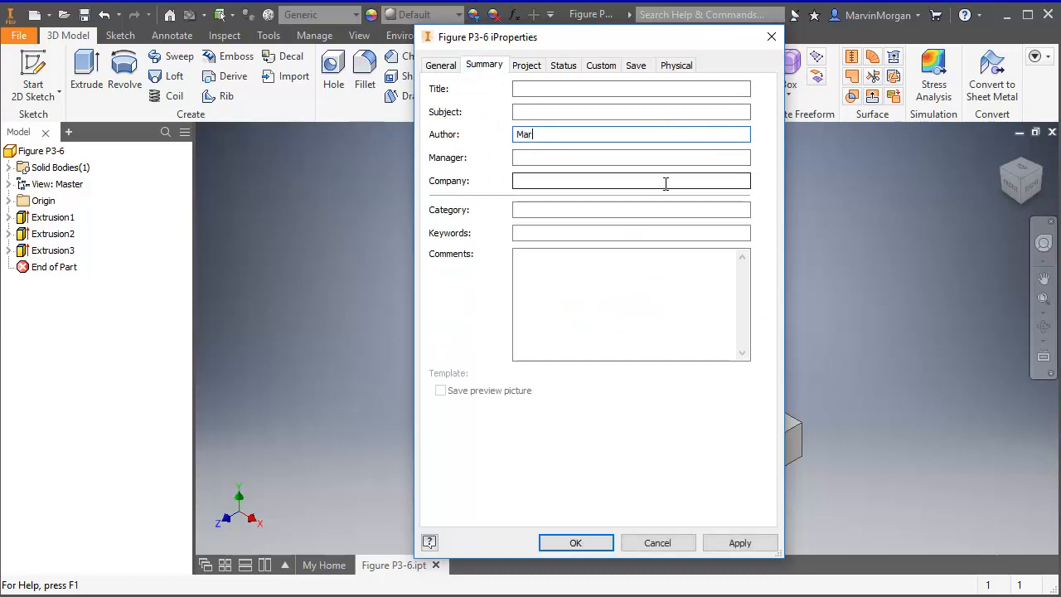
{"action": "type", "text": "vin Morgan"}
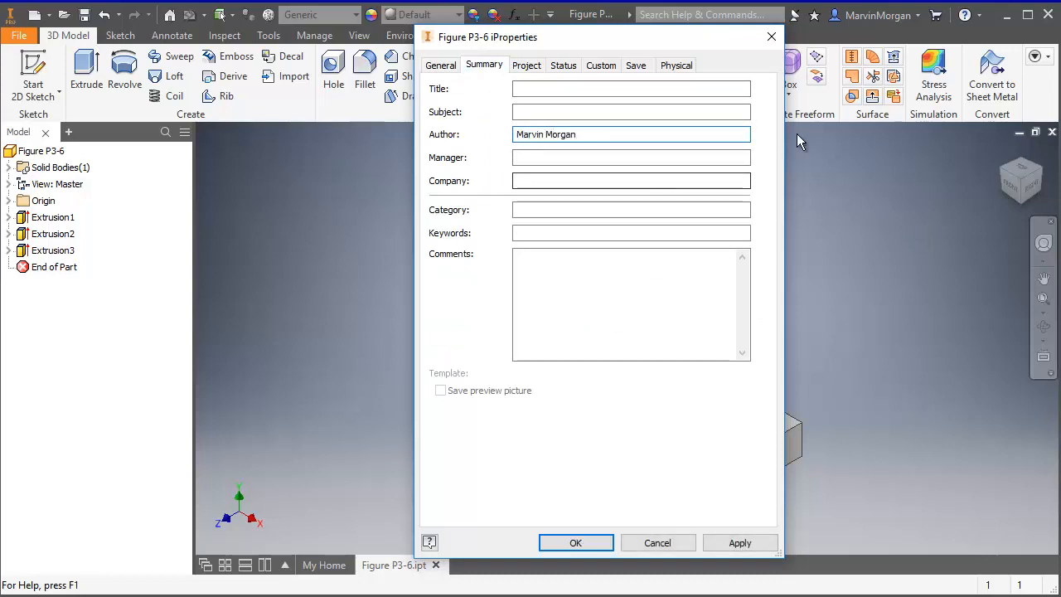
Enter Project 3-1 as the title in the part's summary properties
{"action": "left_click", "coordinate": [535, 88]}
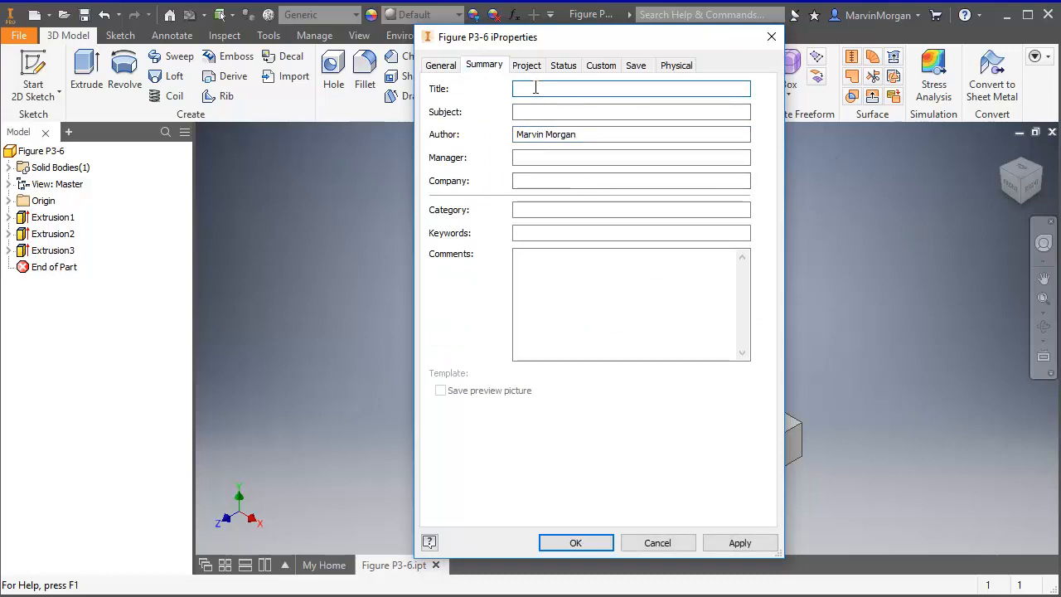
{"action": "type", "text": "Project 3-1"}
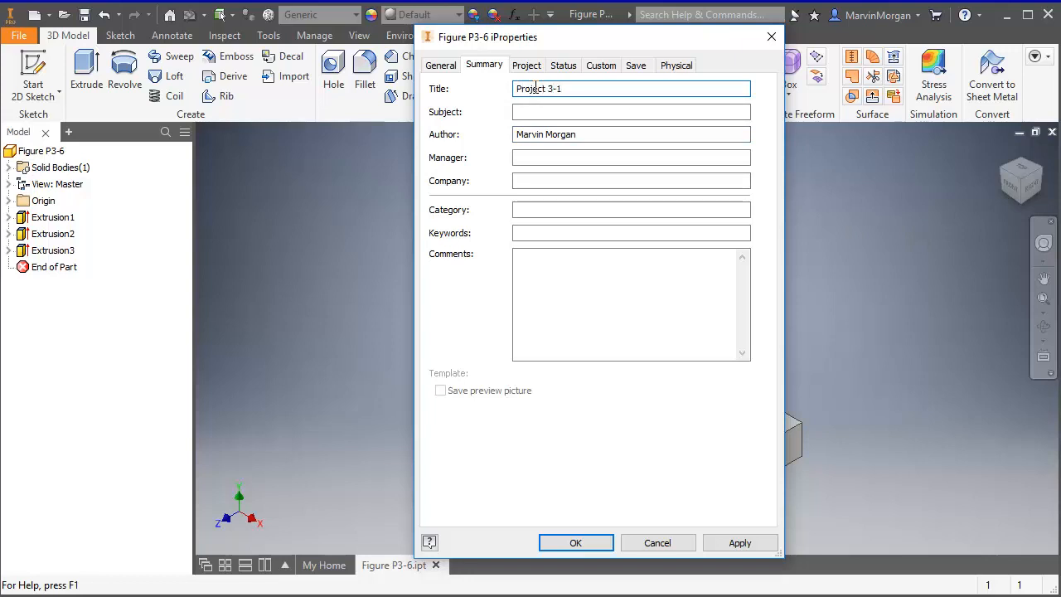
{"action": "key", "text": "Tab"}
{"action": "left_click", "coordinate": [572, 89]}
Replace the designer entry in the part's project properties with the designer's full name
{"action": "left_click", "coordinate": [524, 66]}
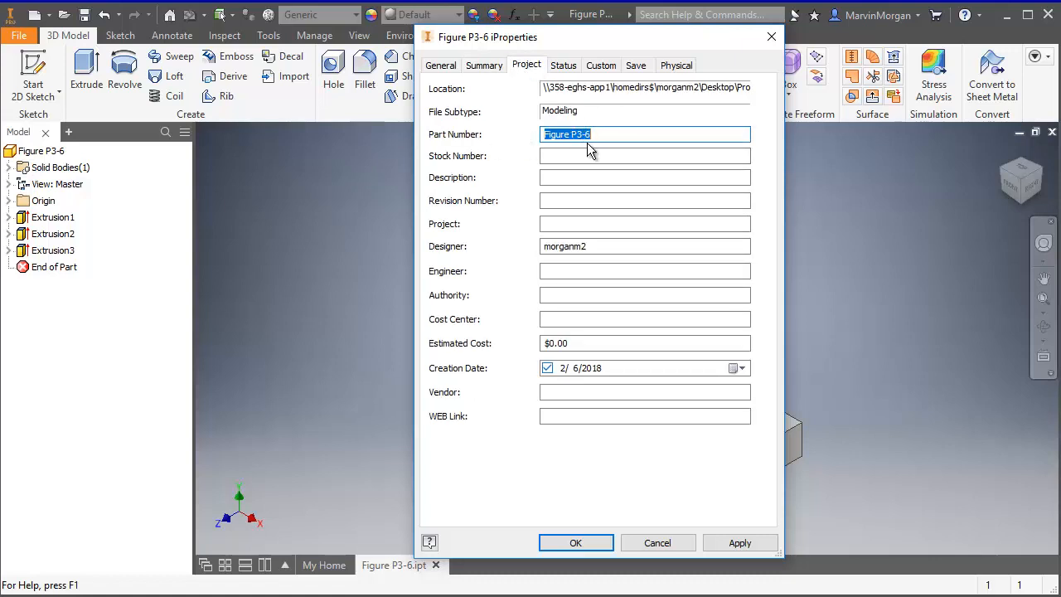
{"action": "double_click", "coordinate": [606, 244]}
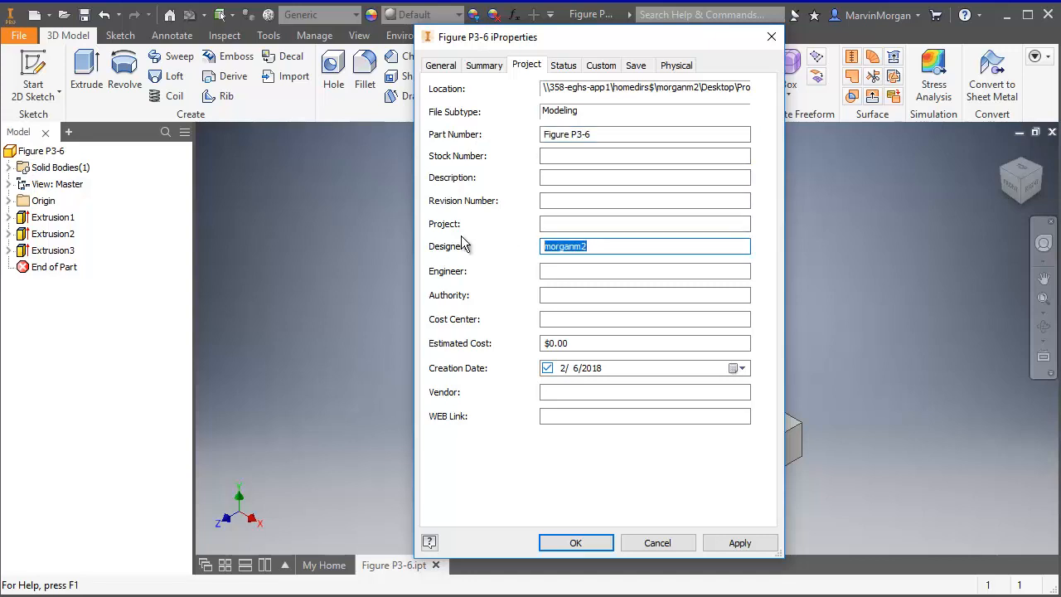
{"action": "type", "text": "Marvin M"}
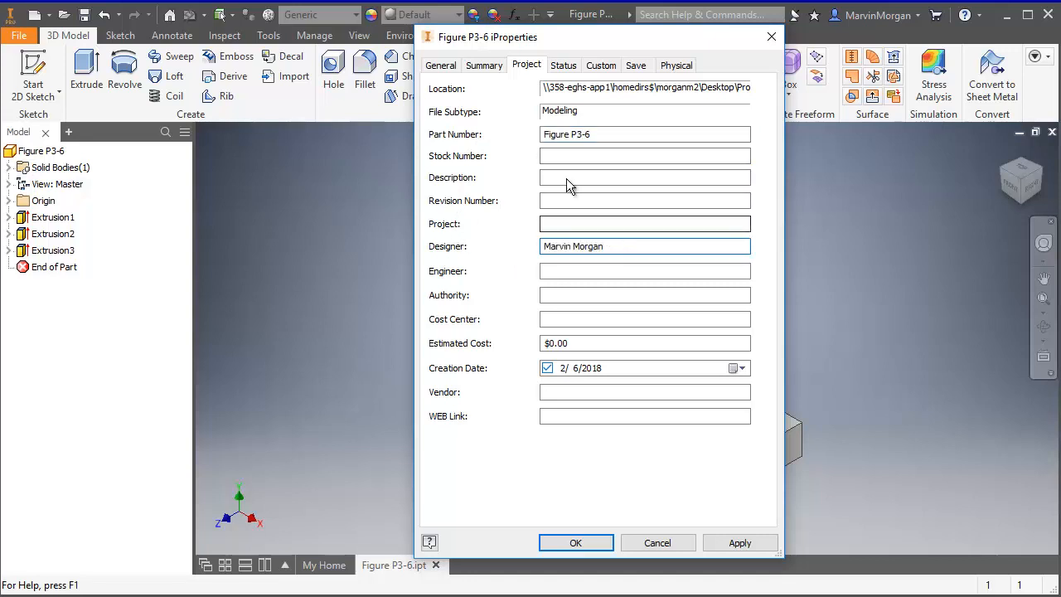
Set the part's physical material to Steel, apply the change and close the iProperties
{"action": "left_click", "coordinate": [676, 68]}
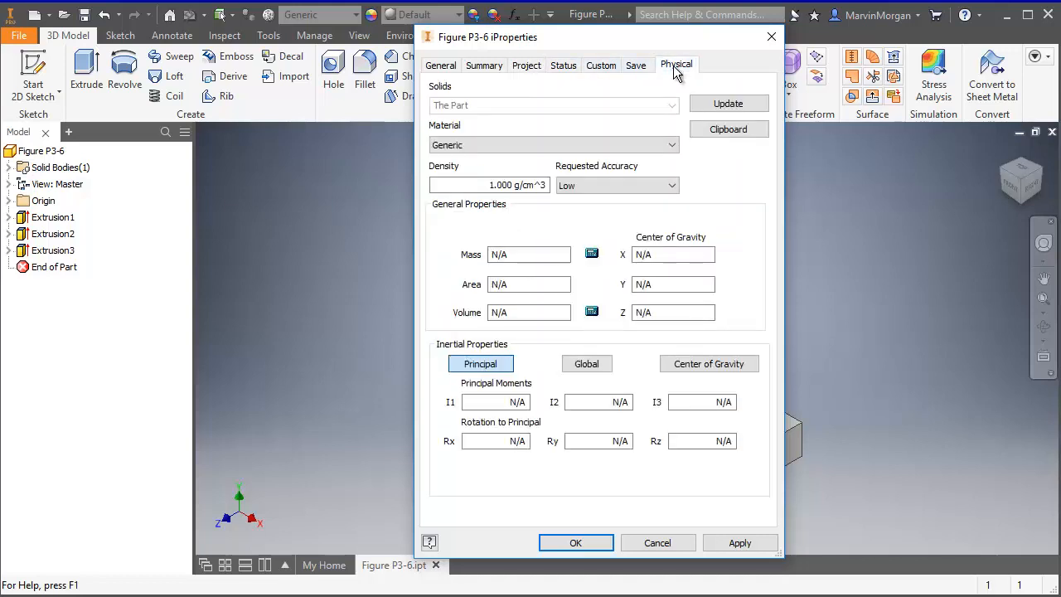
{"action": "left_click", "coordinate": [677, 148]}
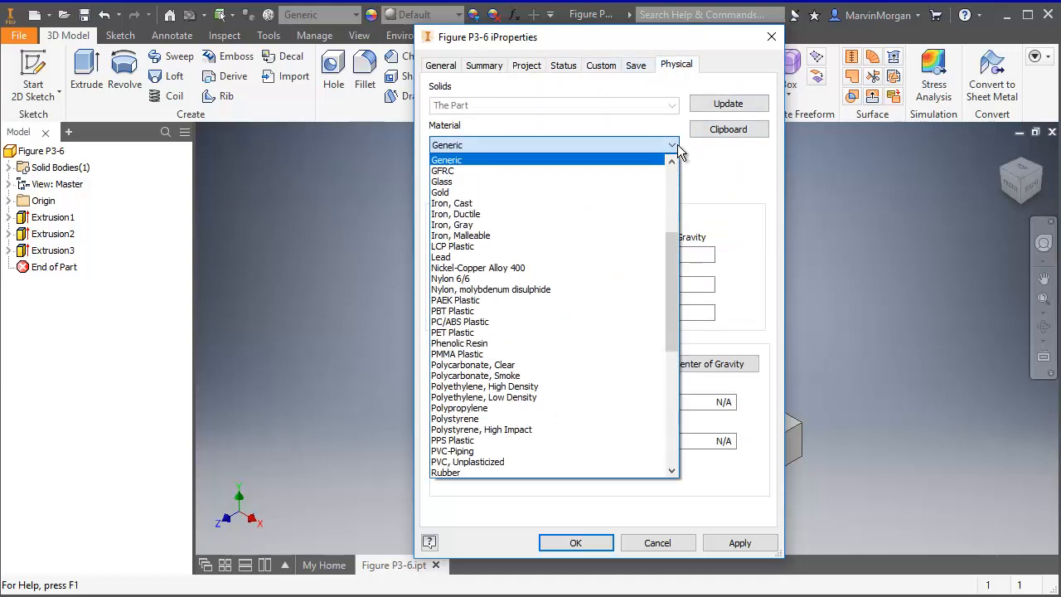
{"action": "scroll", "coordinate": [605, 249], "scroll_direction": "down", "scroll_amount": 4}
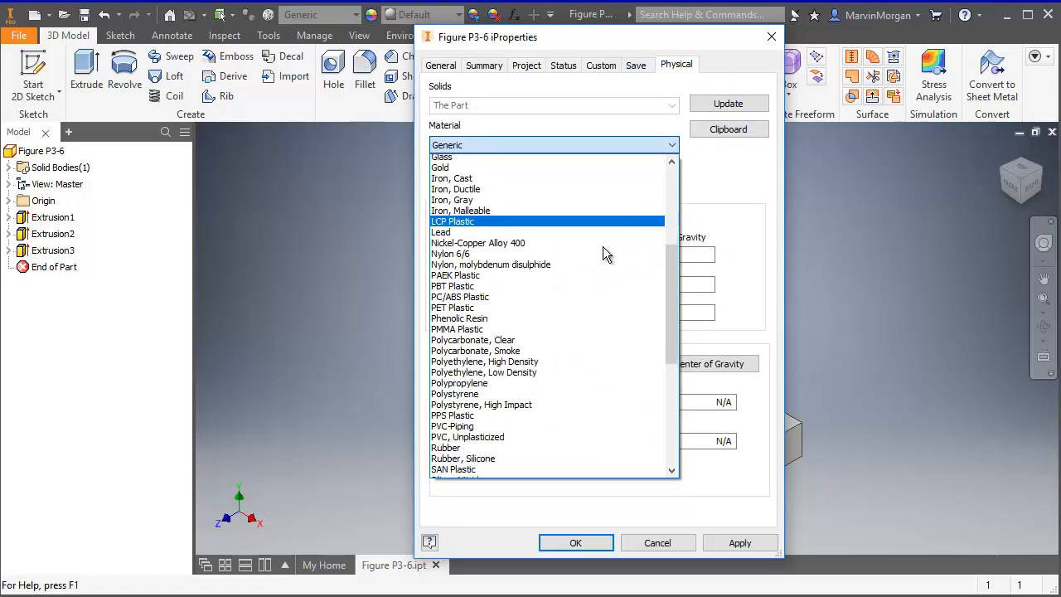
{"action": "scroll", "coordinate": [577, 319], "scroll_direction": "down", "scroll_amount": 3}
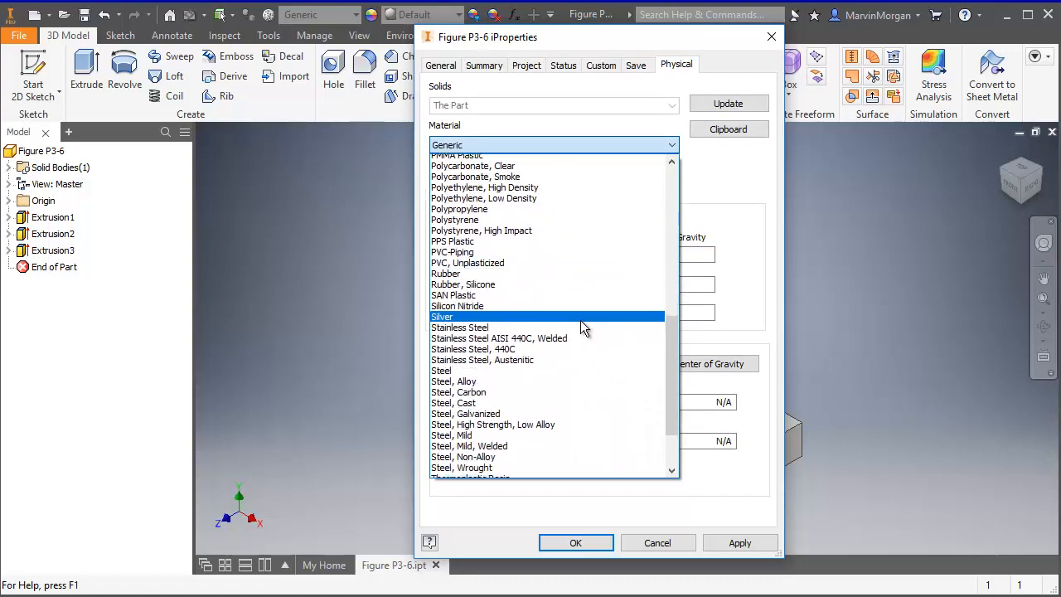
{"action": "scroll", "coordinate": [519, 382], "scroll_direction": "down", "scroll_amount": 2}
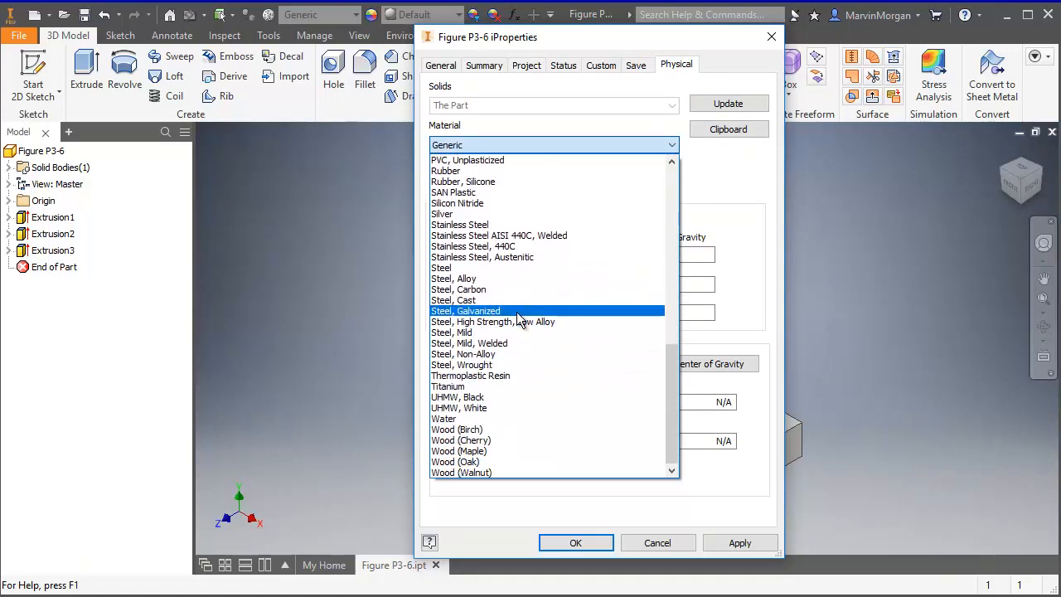
{"action": "left_click", "coordinate": [446, 268]}
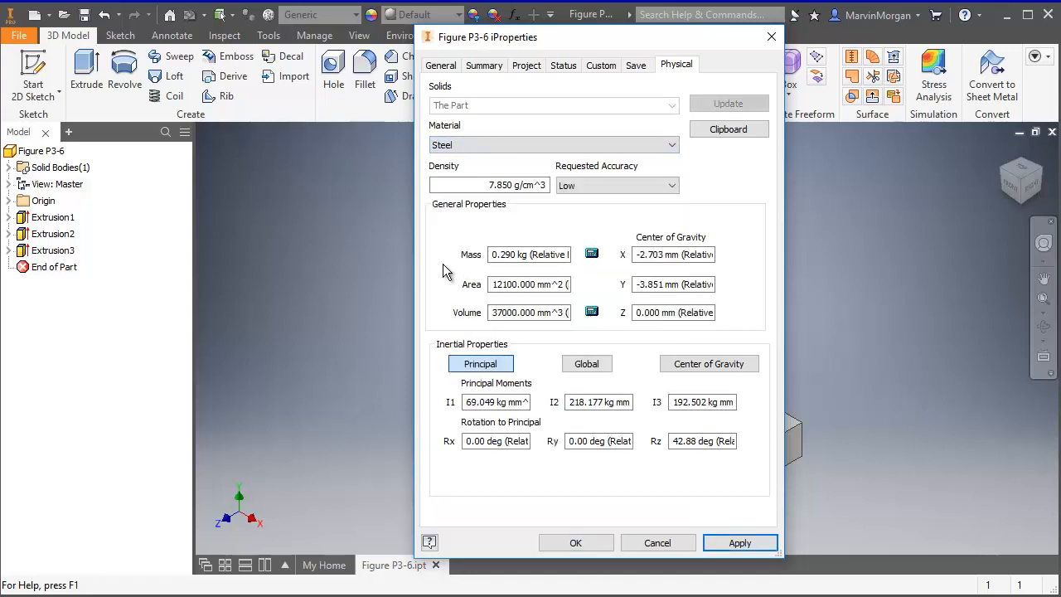
{"action": "left_click", "coordinate": [739, 542]}
{"action": "left_click", "coordinate": [577, 543]}
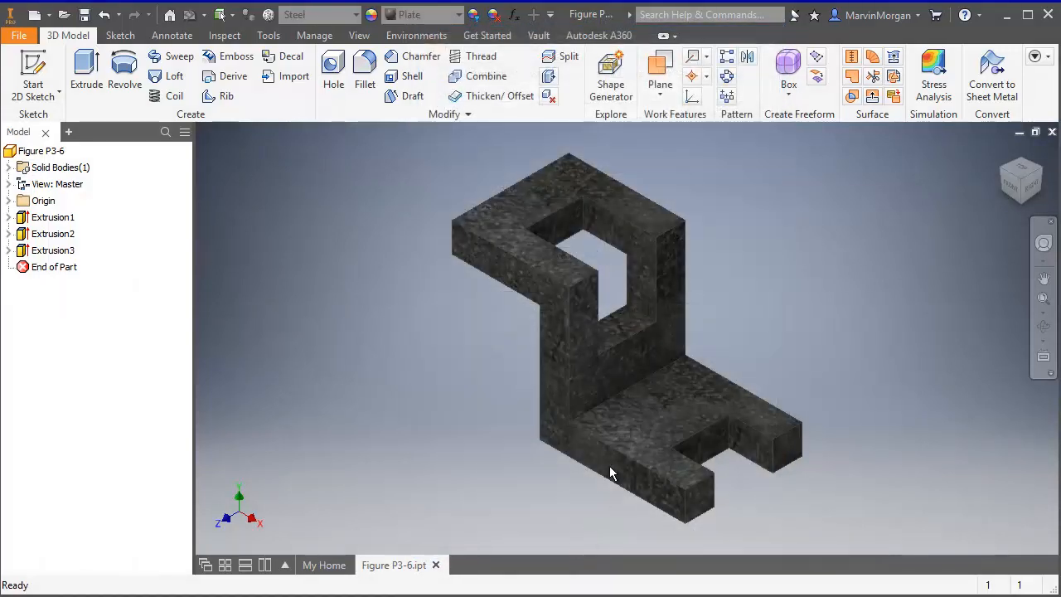